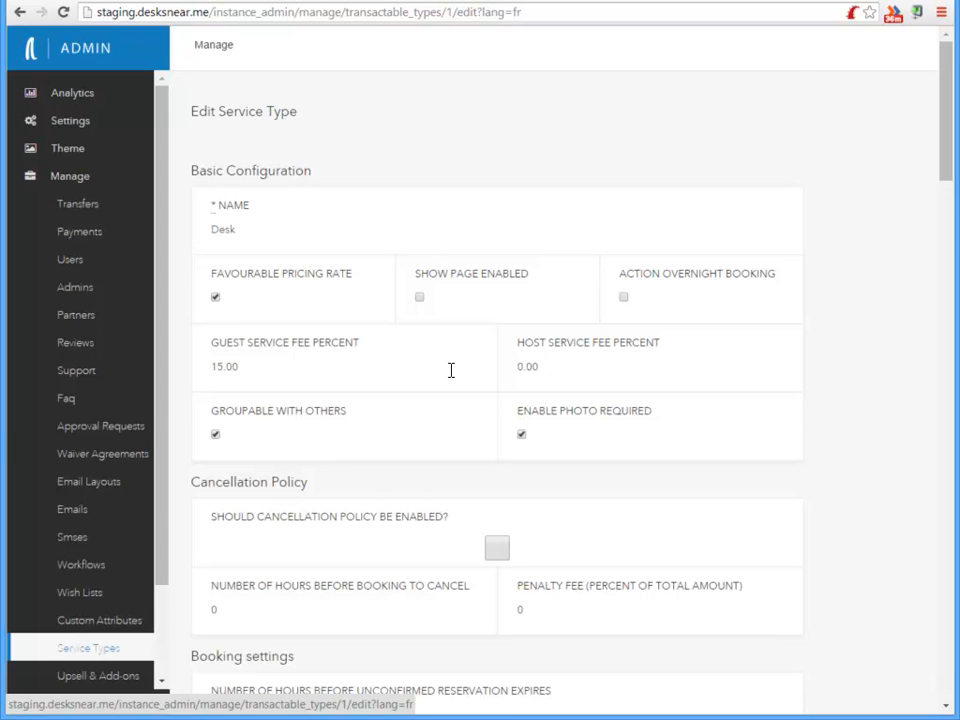
# Review the Desk service type's configuration, cancellation, booking and calendar settings
pyautogui.scroll(-3, 445, 372)
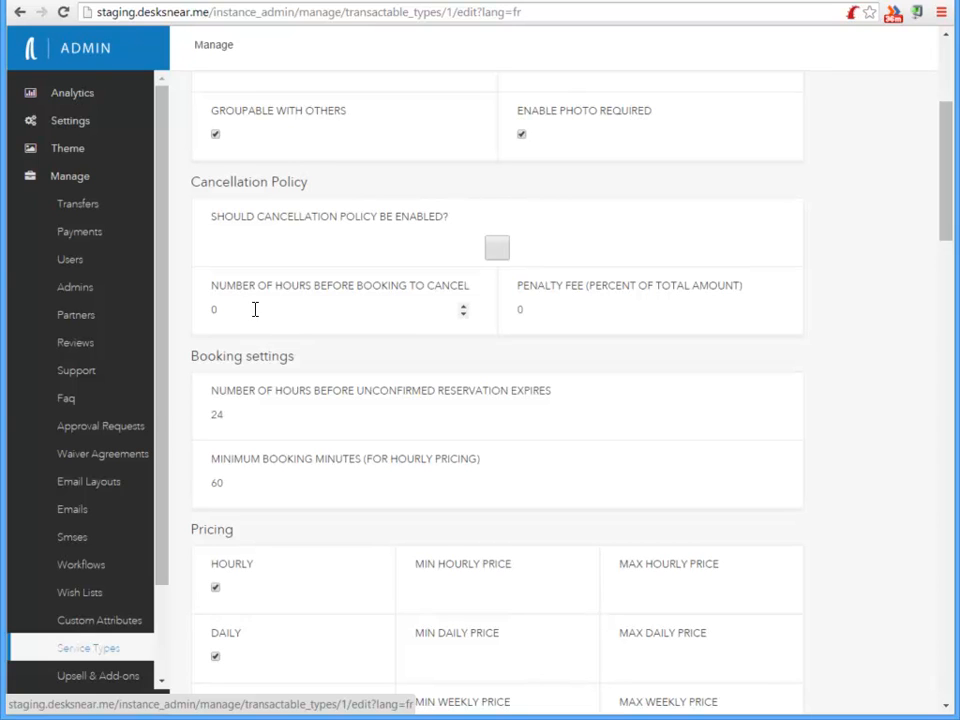
pyautogui.click(568, 313)
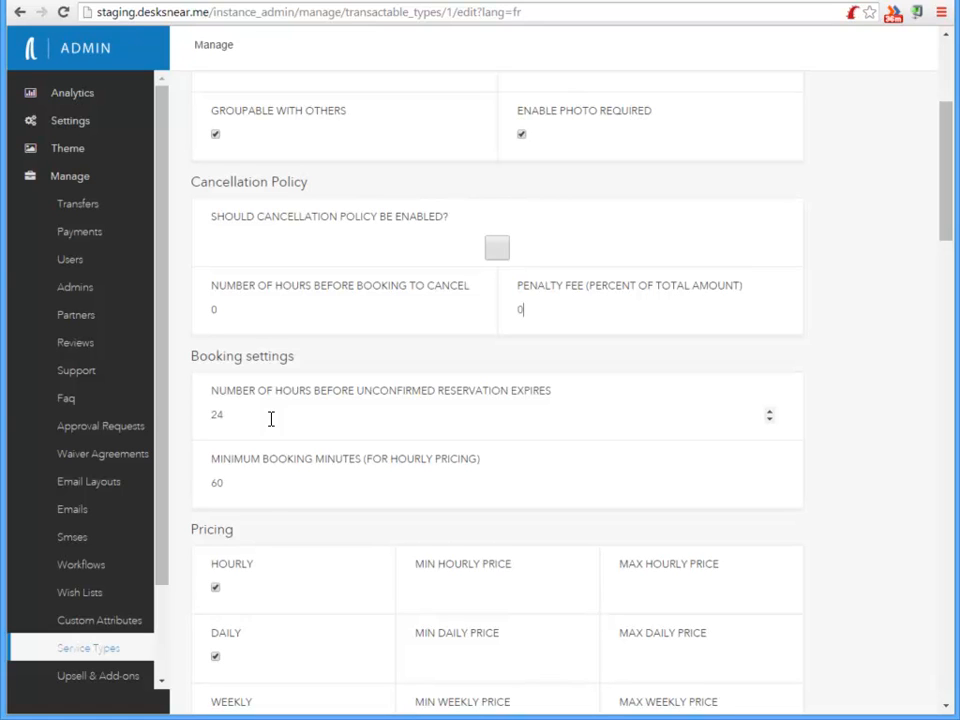
pyautogui.click(267, 490)
pyautogui.scroll(-5, 343, 450)
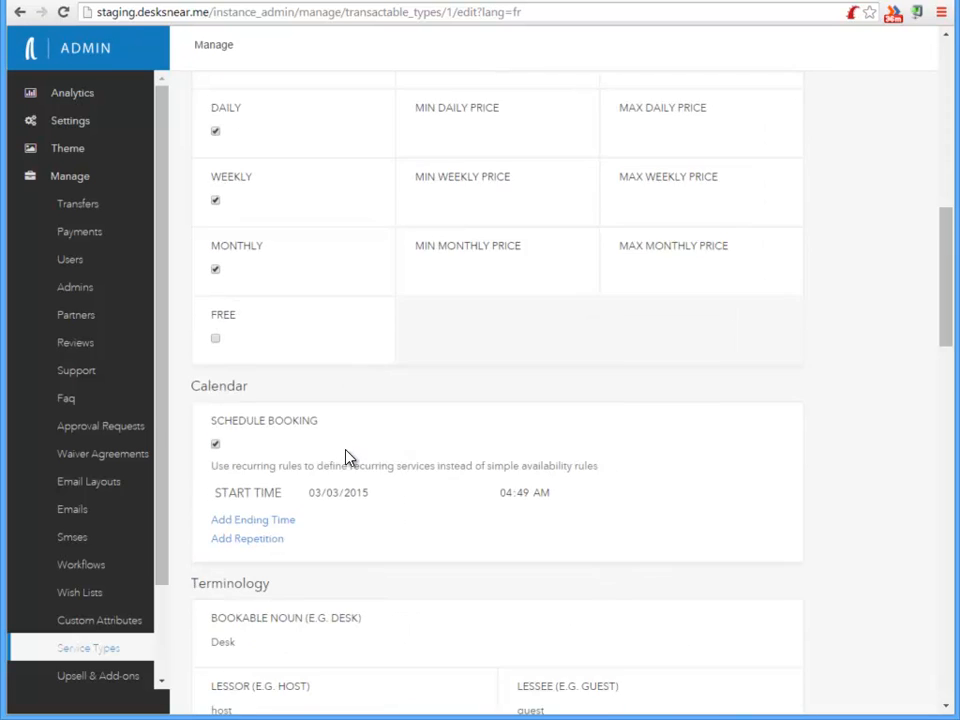
pyautogui.scroll(-2, 347, 459)
pyautogui.scroll(10, 347, 465)
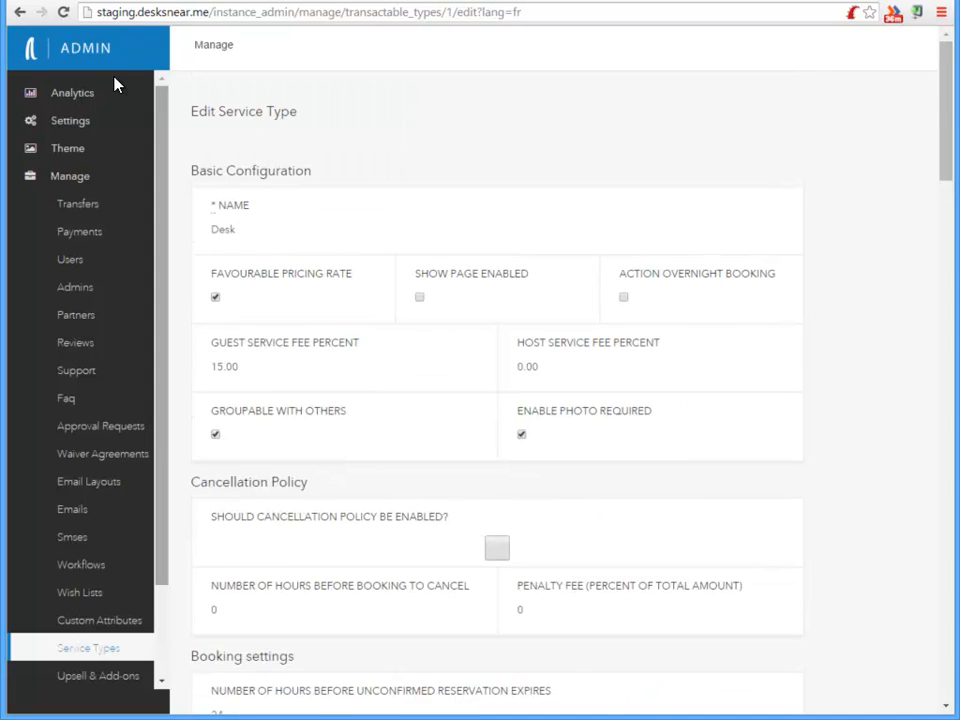
# Open the Desk service type's Description custom attribute, make it required with a maximum length of 5000, and save
pyautogui.click(19, 12)
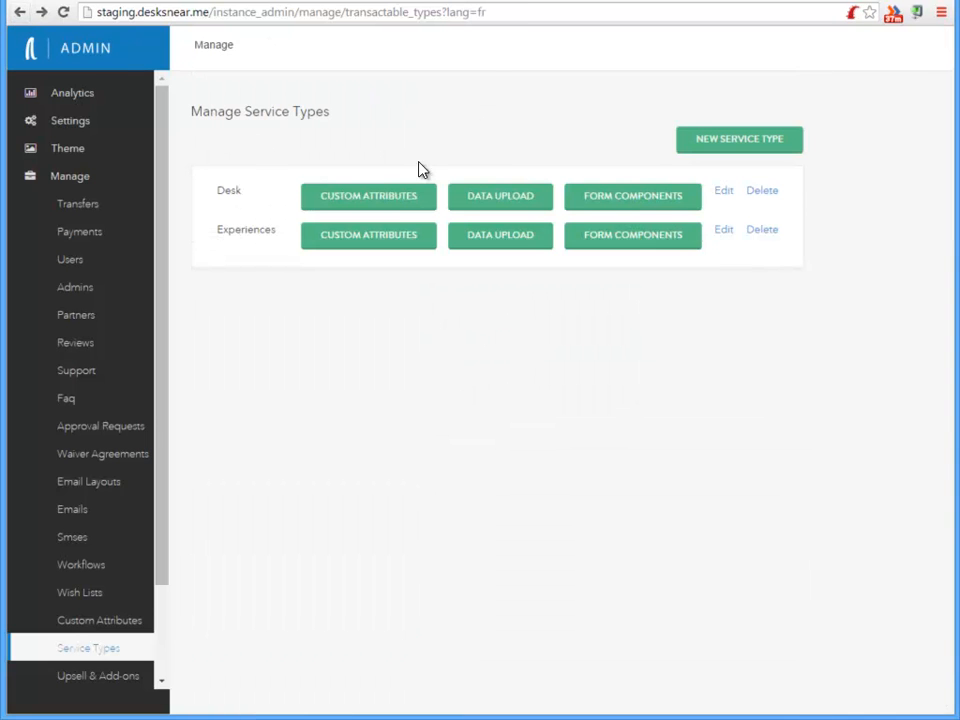
pyautogui.click(378, 205)
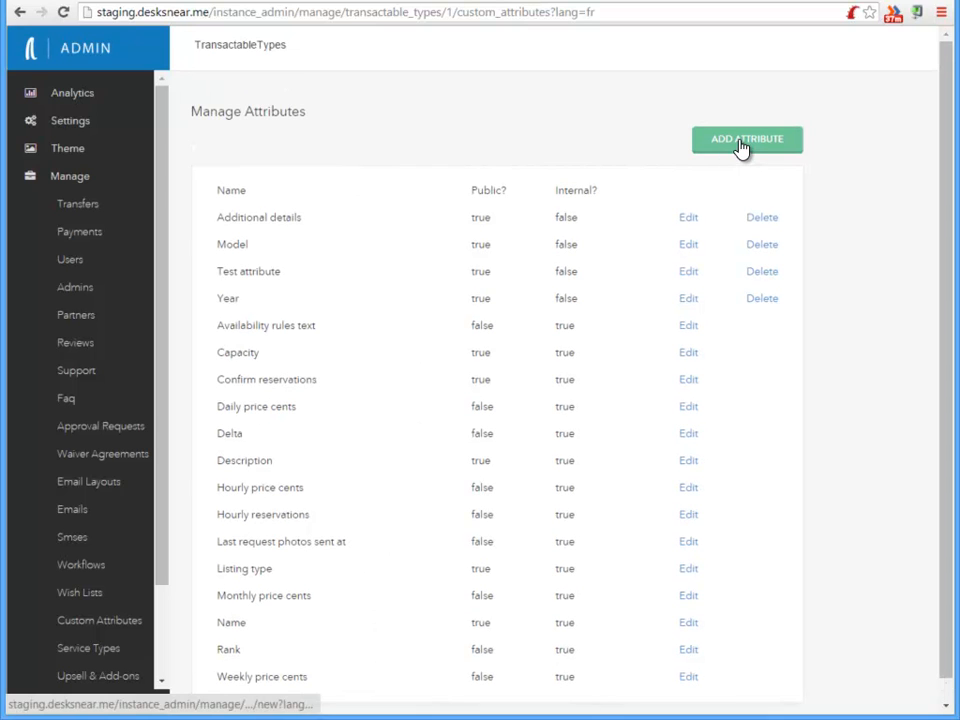
pyautogui.click(690, 462)
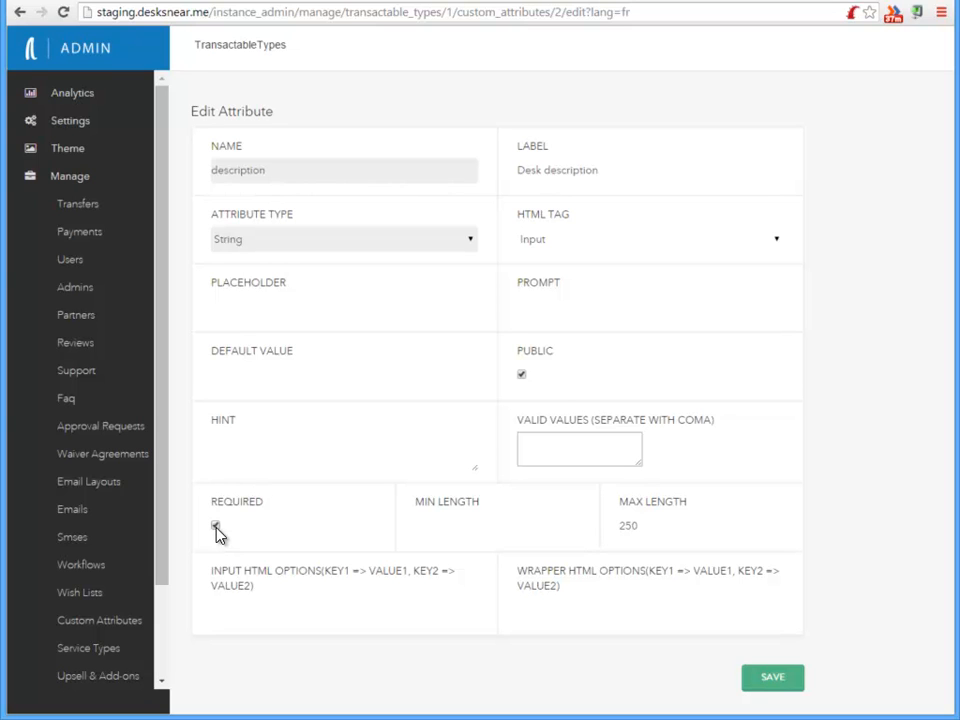
pyautogui.click(512, 525)
pyautogui.moveTo(668, 525); pyautogui.dragTo(606, 529)
pyautogui.write('5000')
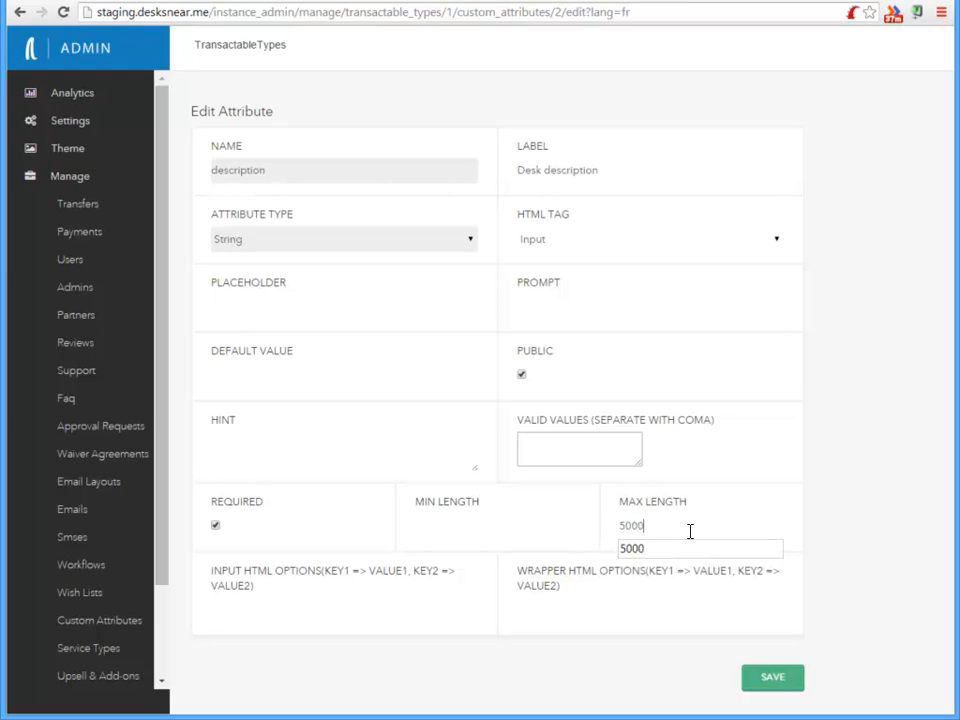
pyautogui.press('Tab')
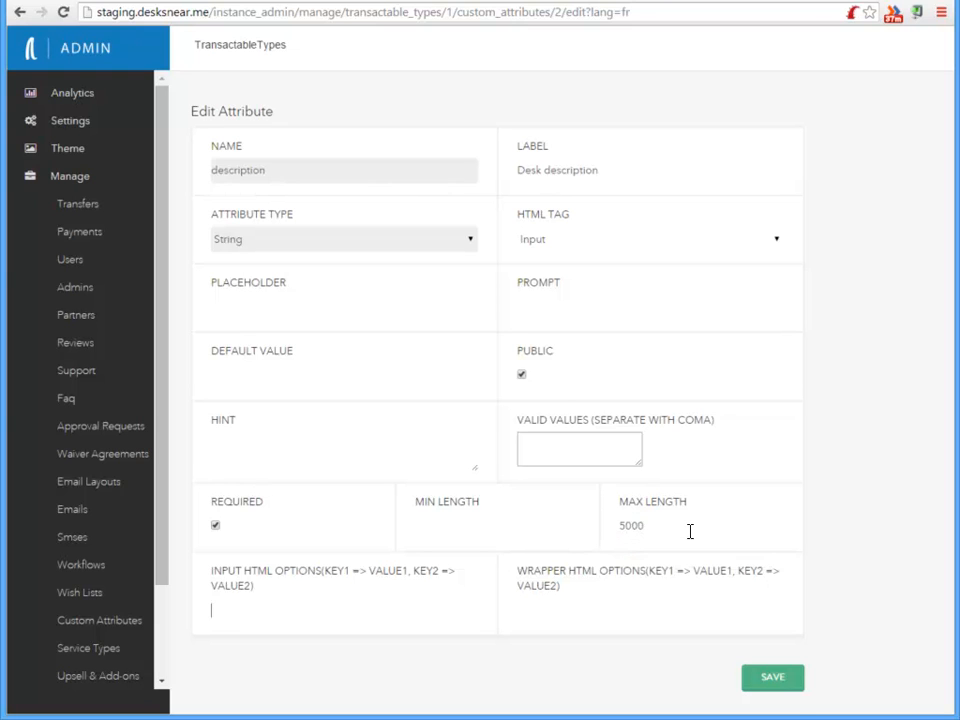
pyautogui.click(773, 679)
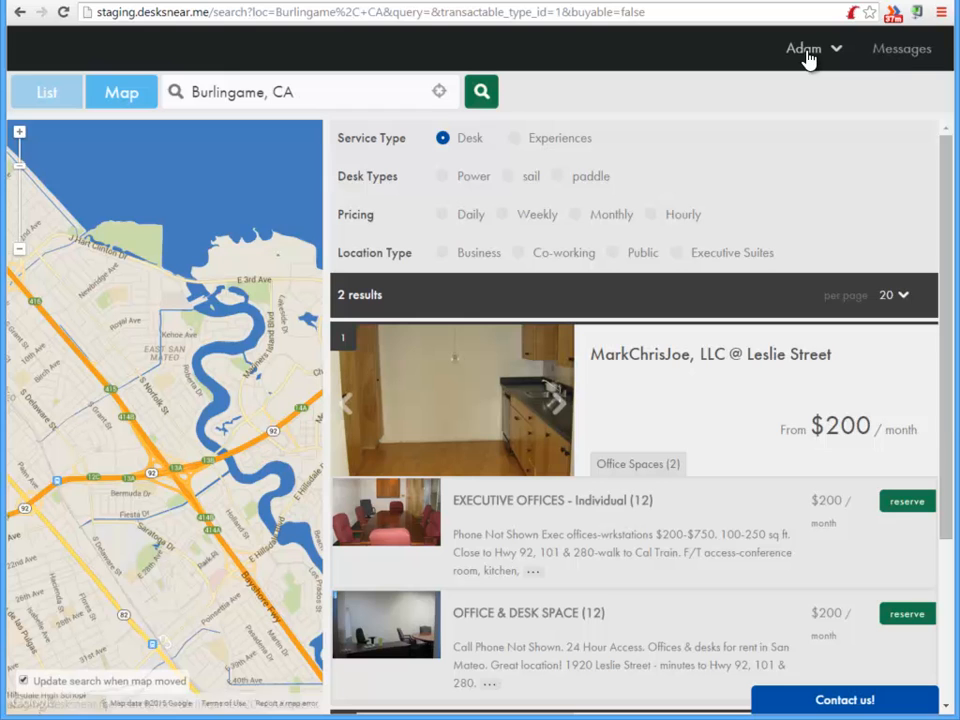
# Start listing a new desk item from the Manage Desks dashboard
pyautogui.click(806, 52)
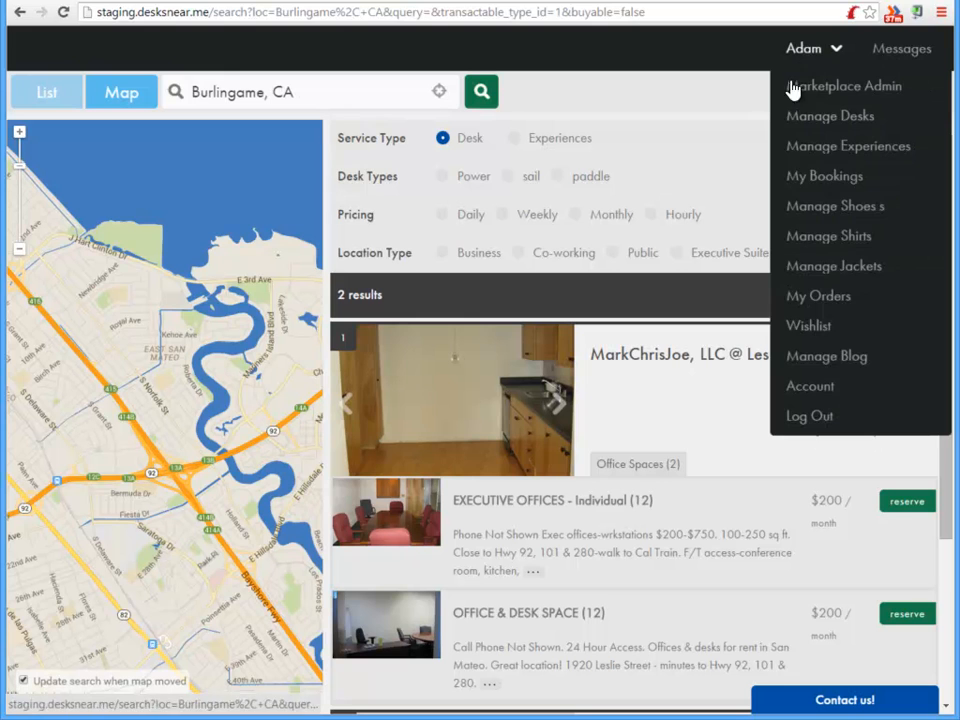
pyautogui.click(834, 120)
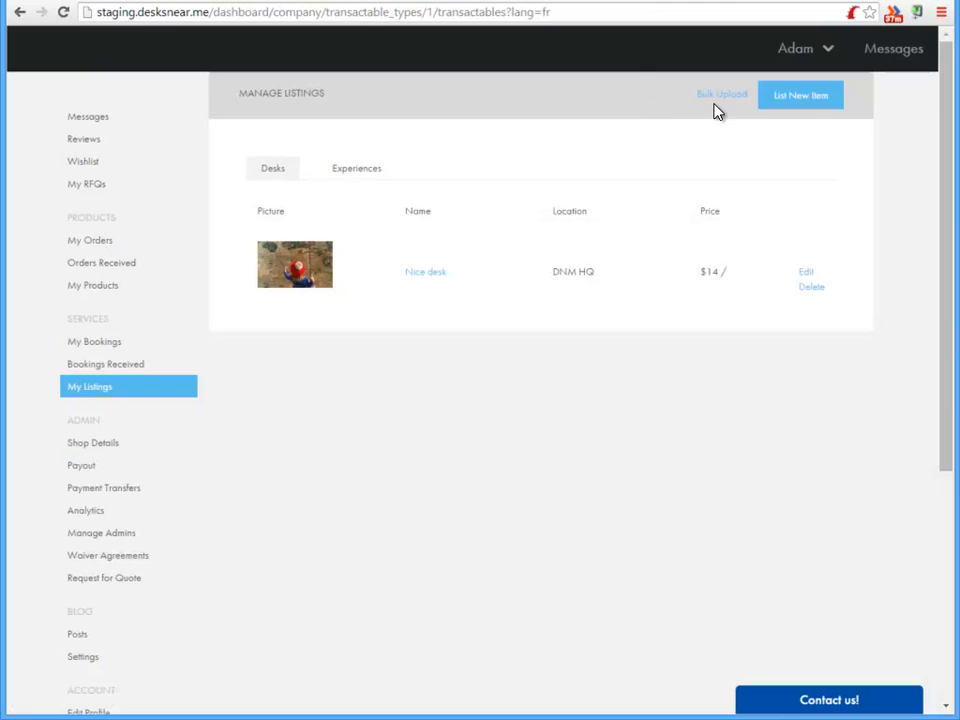
pyautogui.click(805, 104)
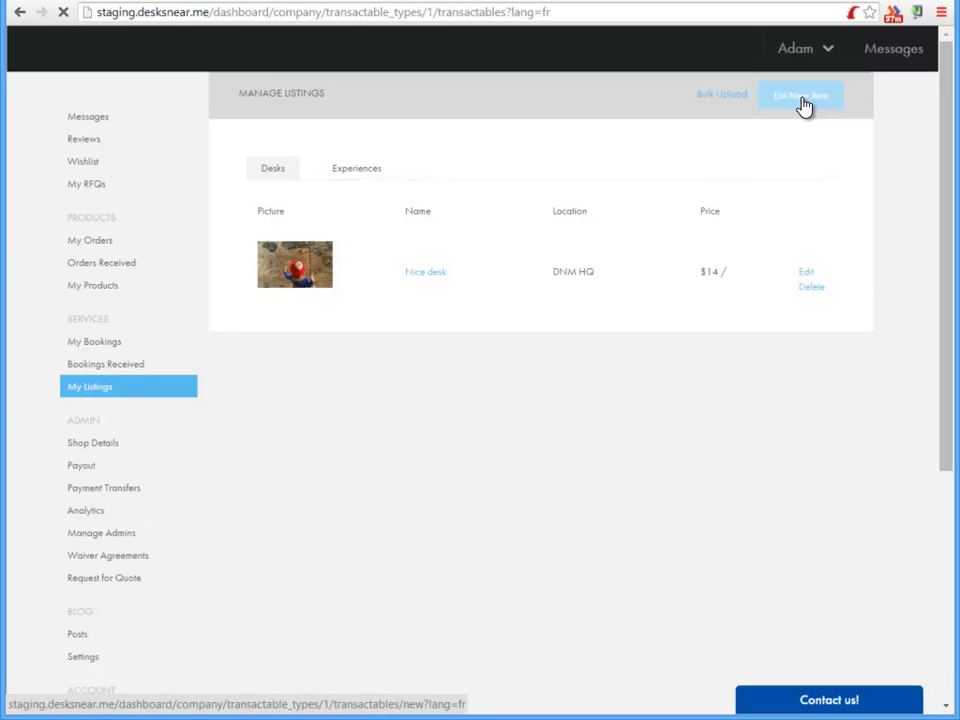
pyautogui.scroll(-10, 551, 321)
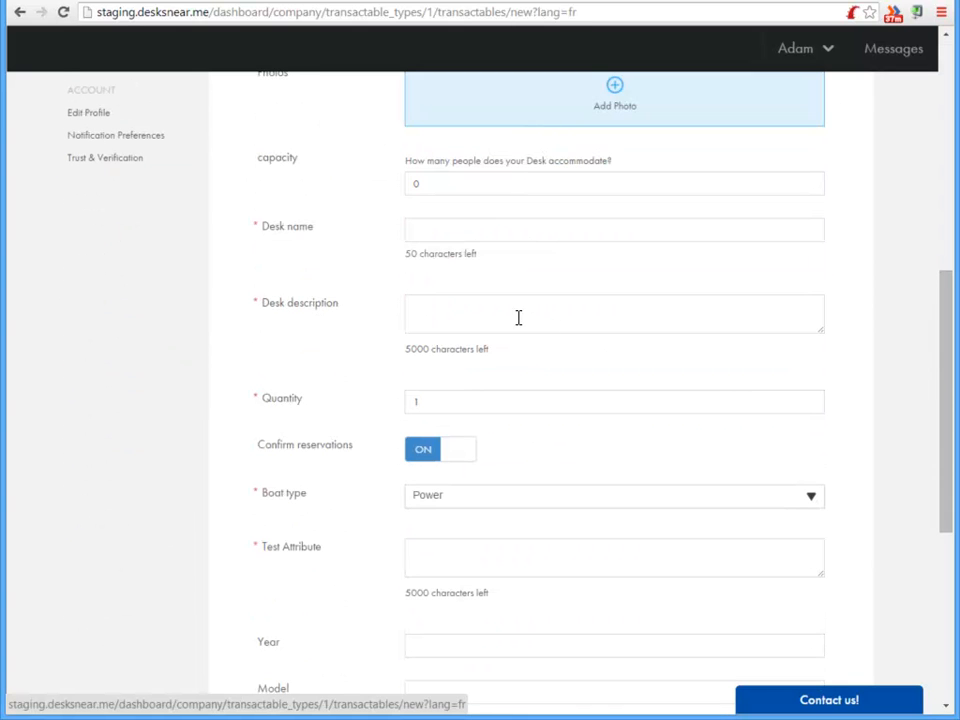
# Type sample text into the Desk description field and clear it again
pyautogui.click(474, 315)
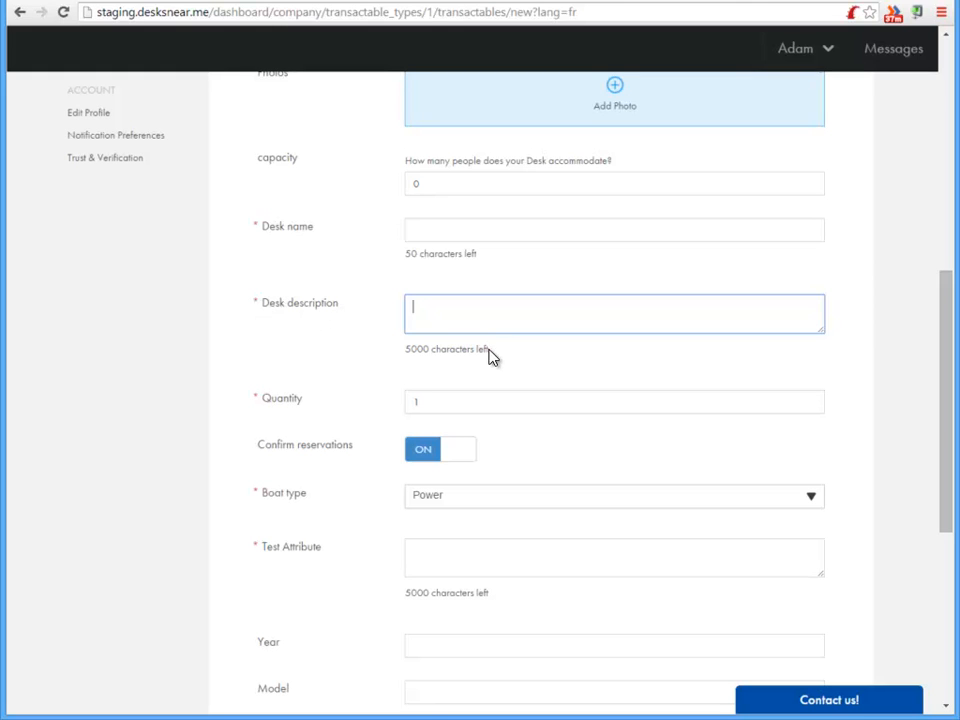
pyautogui.moveTo(492, 357); pyautogui.dragTo(396, 349)
pyautogui.click(441, 304)
pyautogui.write('asdfjs df f d fd d')
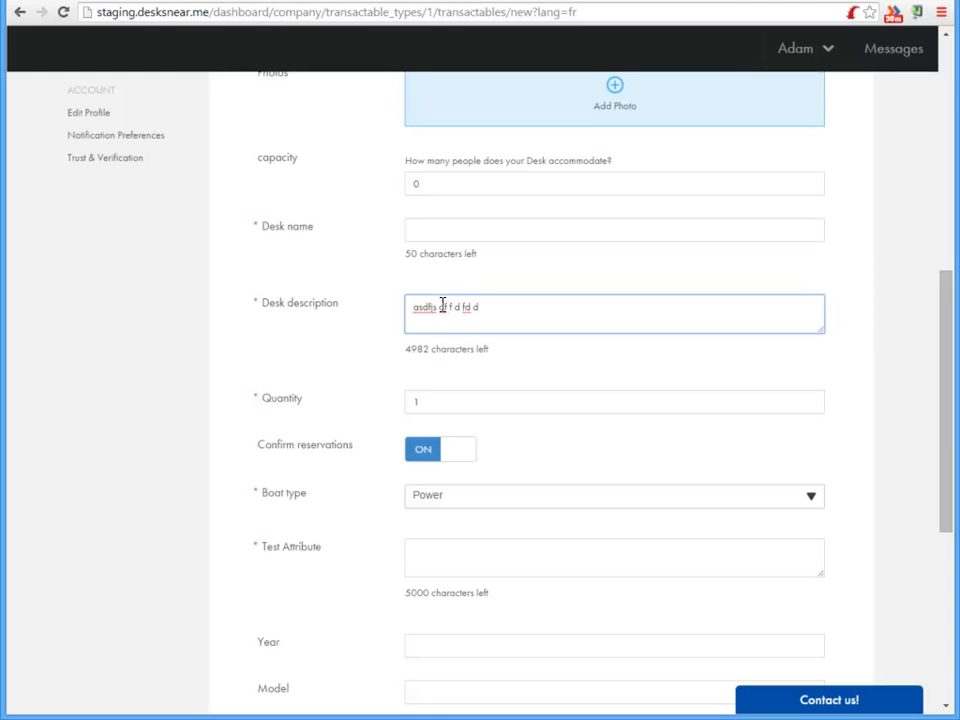
pyautogui.hotkey('ctrl', 'a')
pyautogui.press('BackSpace')
# Set the Description attribute's maximum length to 256 and save it
pyautogui.click(112, 1)
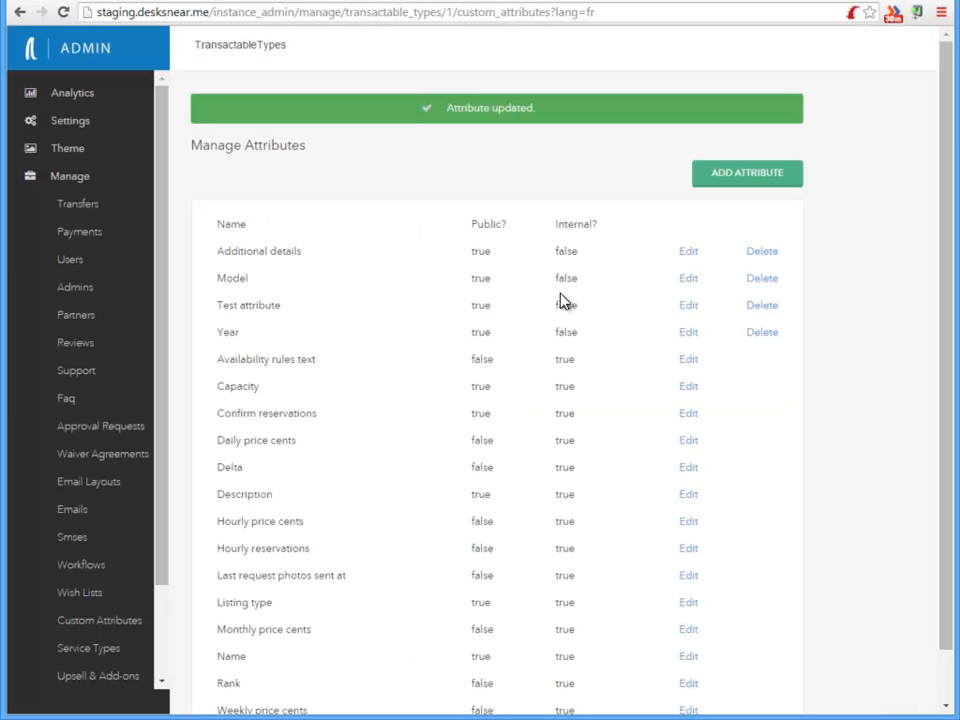
pyautogui.click(689, 497)
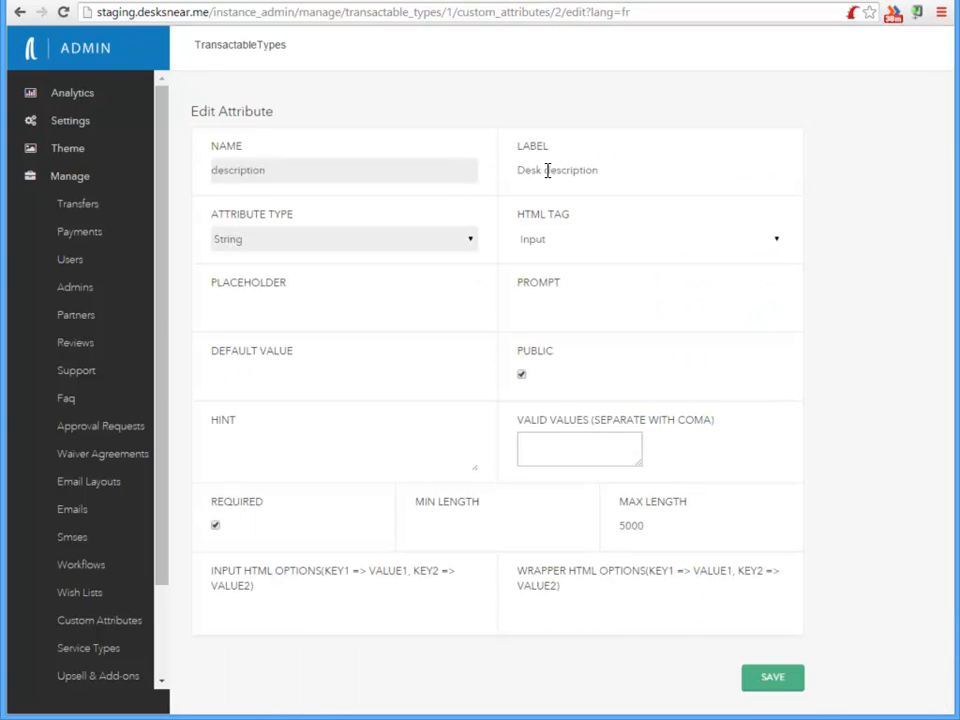
pyautogui.doubleClick(664, 524)
pyautogui.write('256')
pyautogui.click(765, 684)
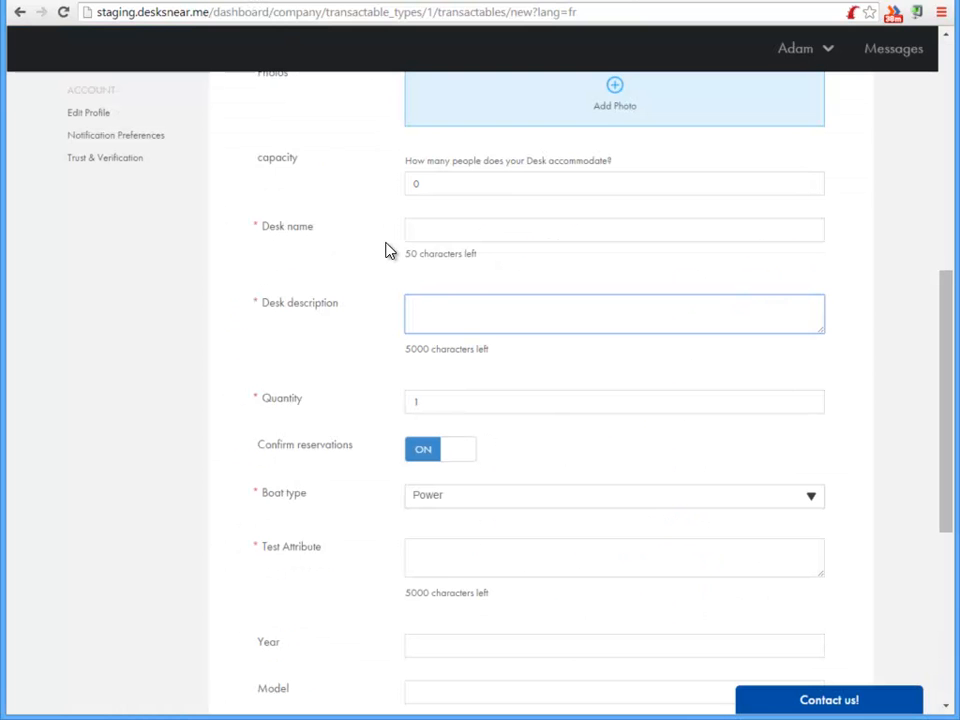
# Reload the new desk listing form and check the Desk description character limit
pyautogui.press('F5')
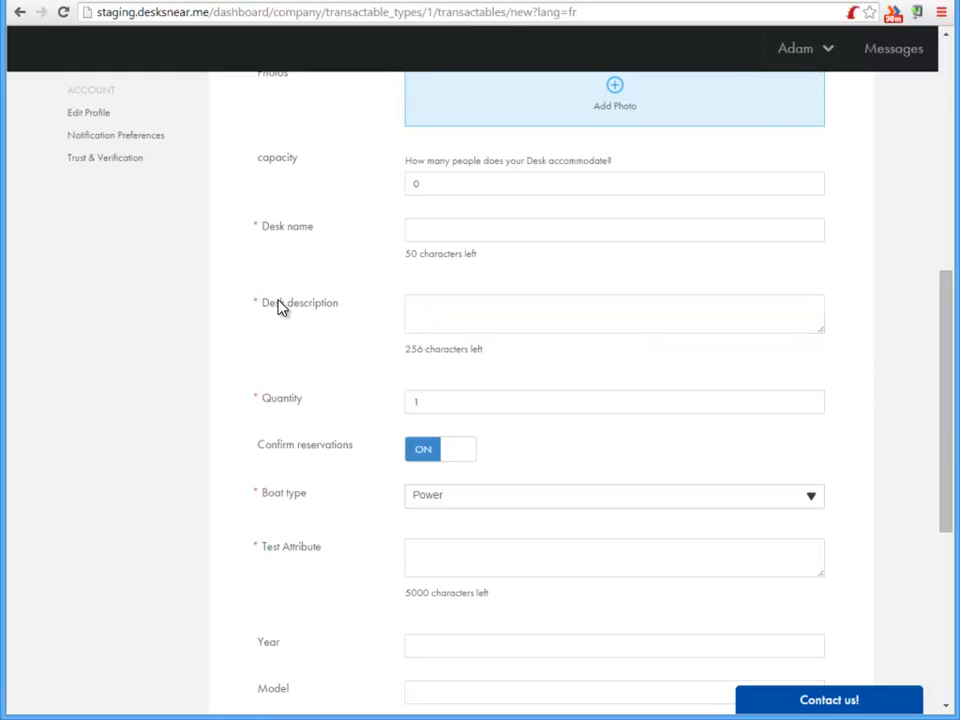
pyautogui.moveTo(268, 310); pyautogui.dragTo(345, 302)
pyautogui.moveTo(497, 349); pyautogui.dragTo(403, 343)
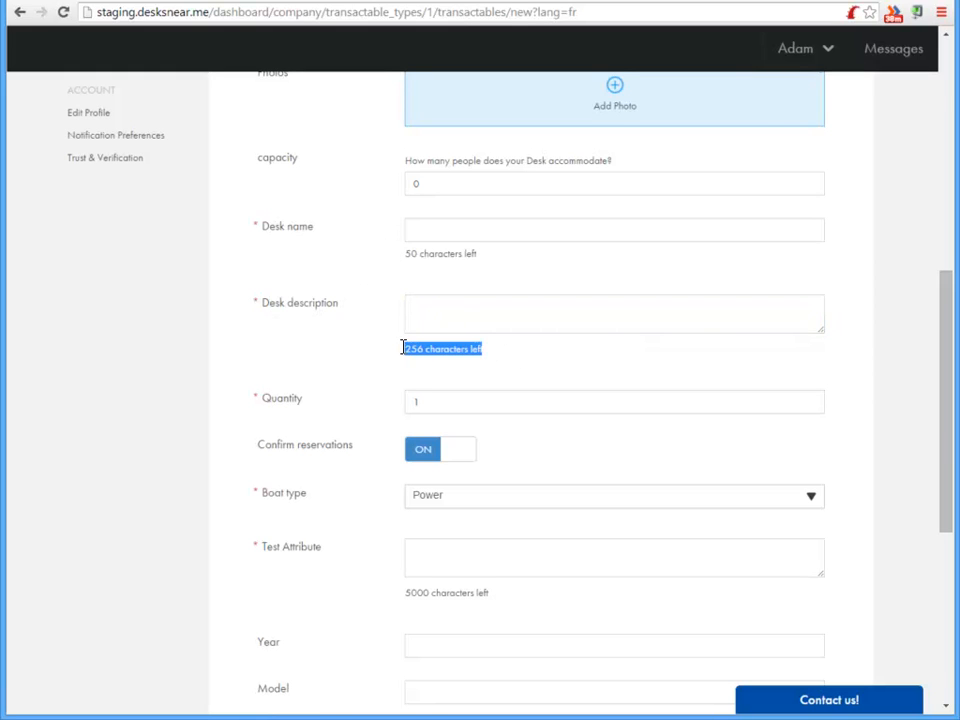
pyautogui.click(486, 315)
# Add a new Desk custom attribute named budget with the label What is your budget?
pyautogui.click(108, 1)
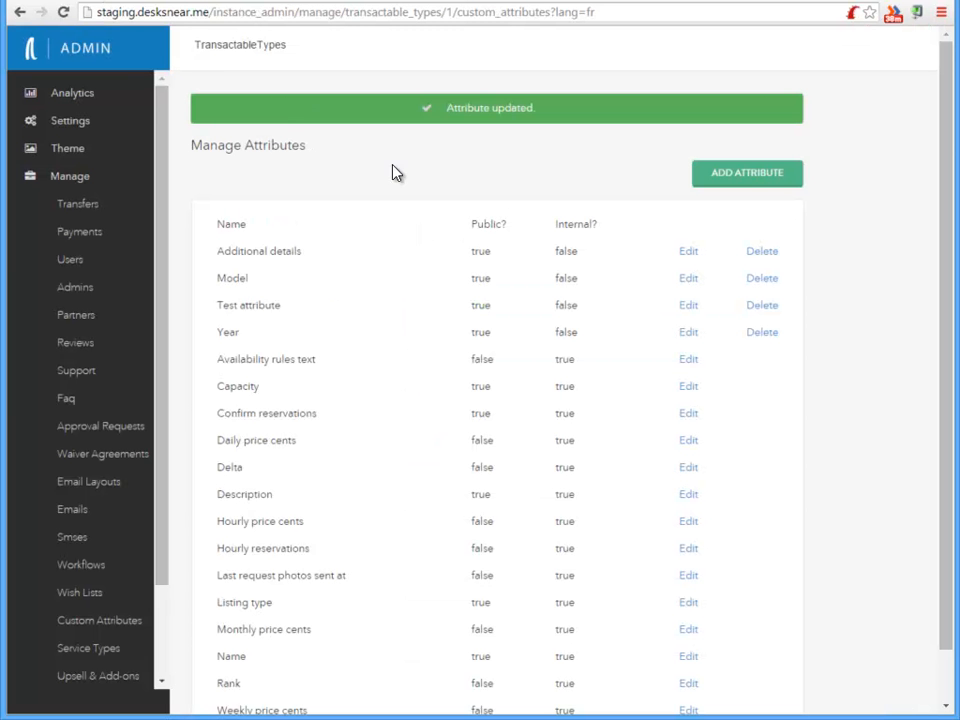
pyautogui.moveTo(167, 519); pyautogui.dragTo(168, 635)
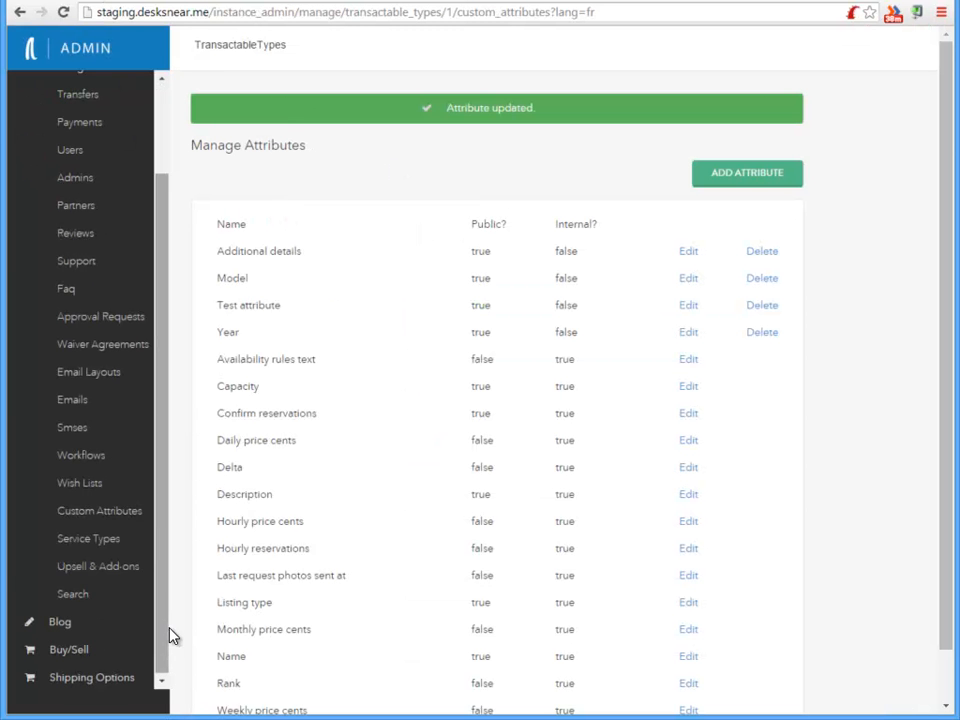
pyautogui.click(92, 549)
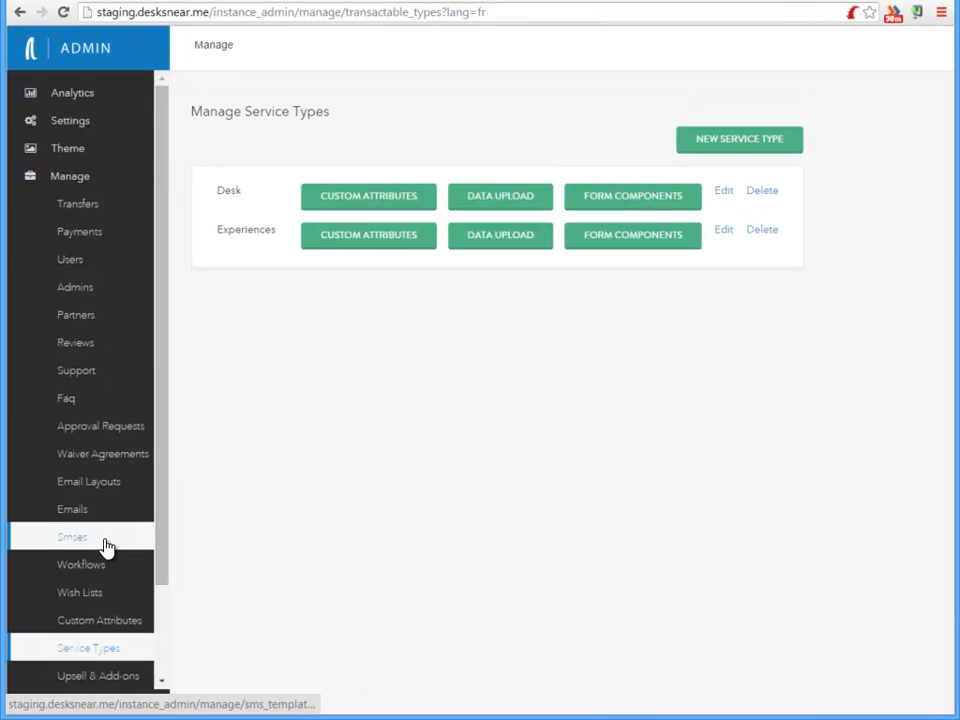
pyautogui.click(388, 202)
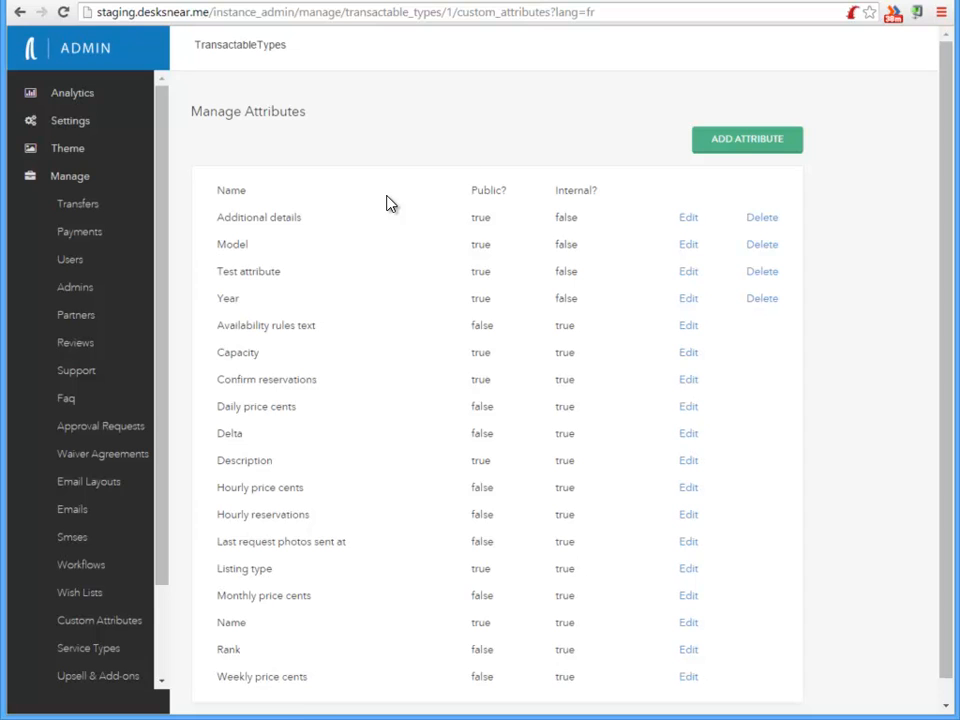
pyautogui.click(746, 140)
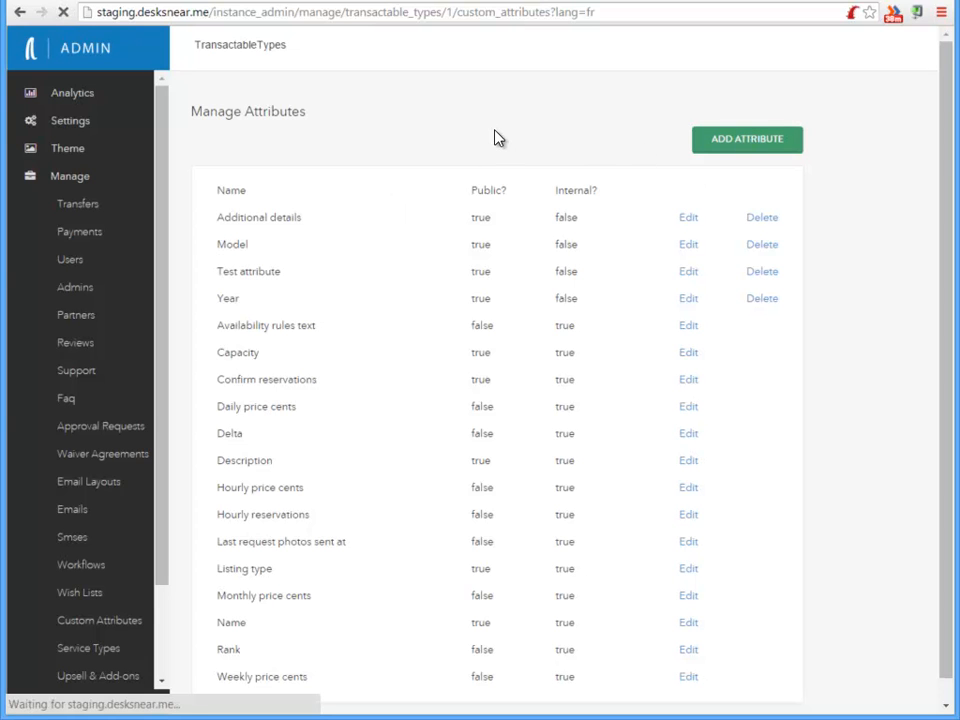
pyautogui.click(320, 167)
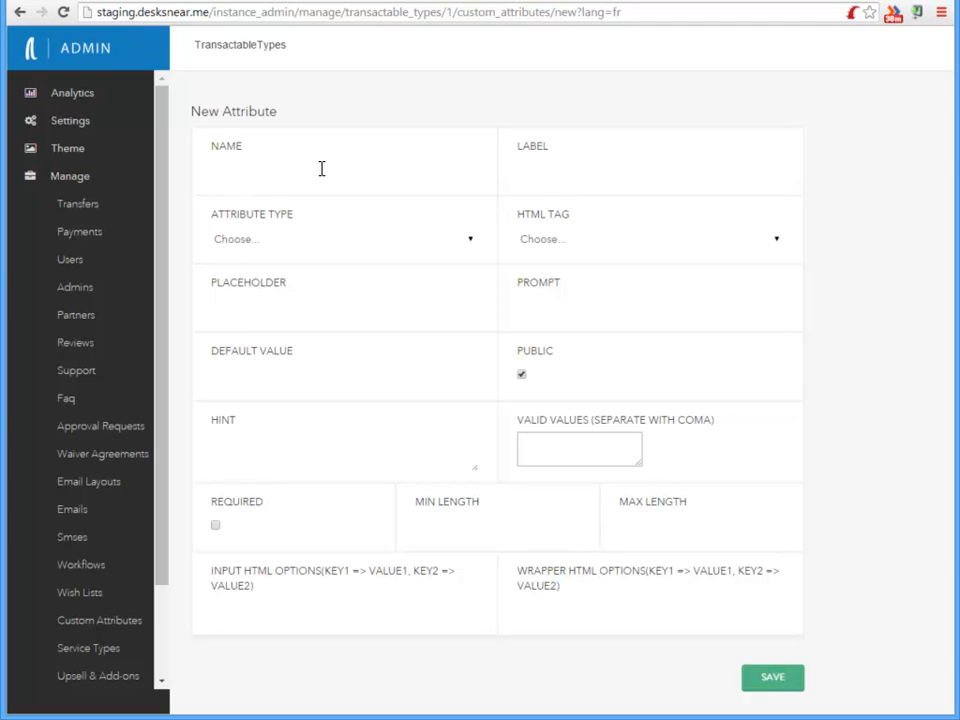
pyautogui.press('Tab')
pyautogui.click(321, 168)
pyautogui.write('budget')
pyautogui.press('Tab')
pyautogui.write('What is yo')
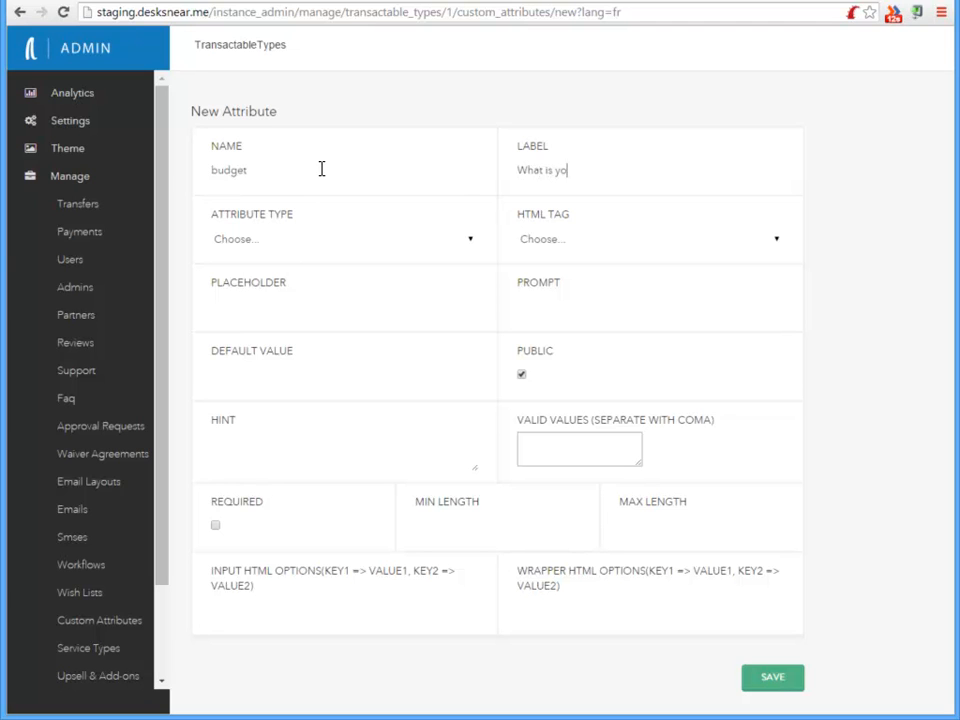
pyautogui.write('ur budget?')
# Set the budget attribute's type to String and its HTML tag to Select
pyautogui.click(319, 249)
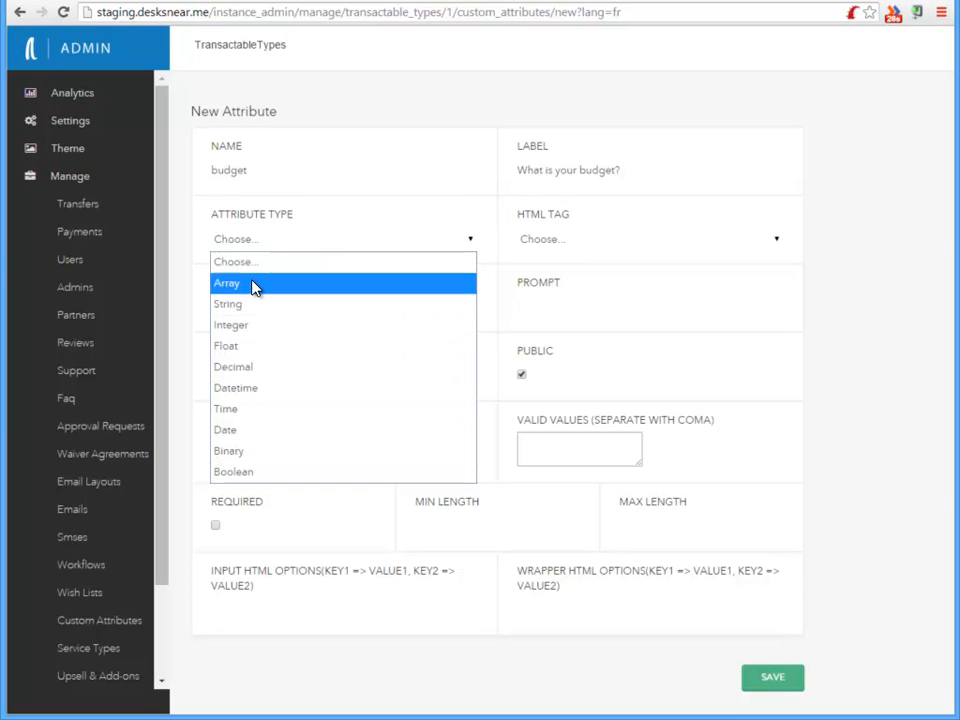
pyautogui.click(258, 317)
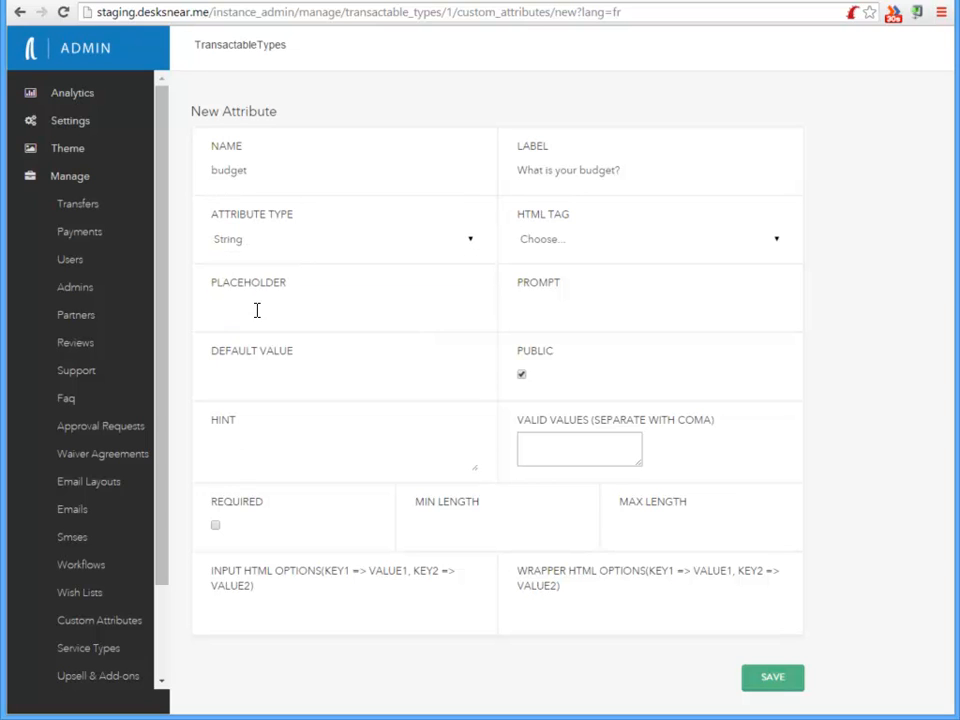
pyautogui.click(619, 246)
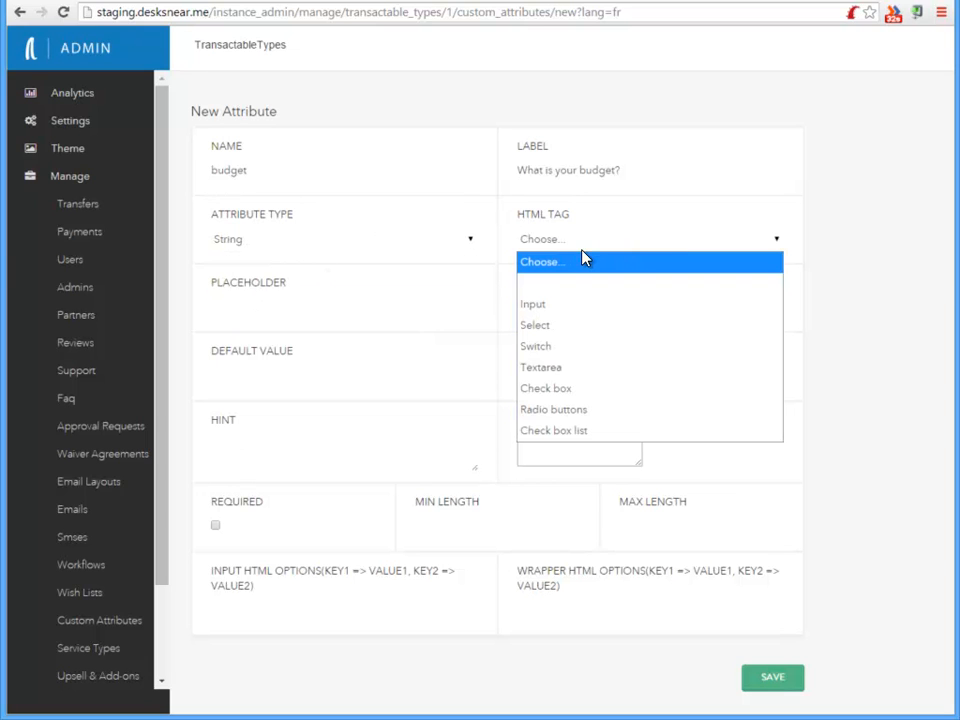
pyautogui.click(543, 327)
pyautogui.click(324, 306)
pyautogui.click(566, 309)
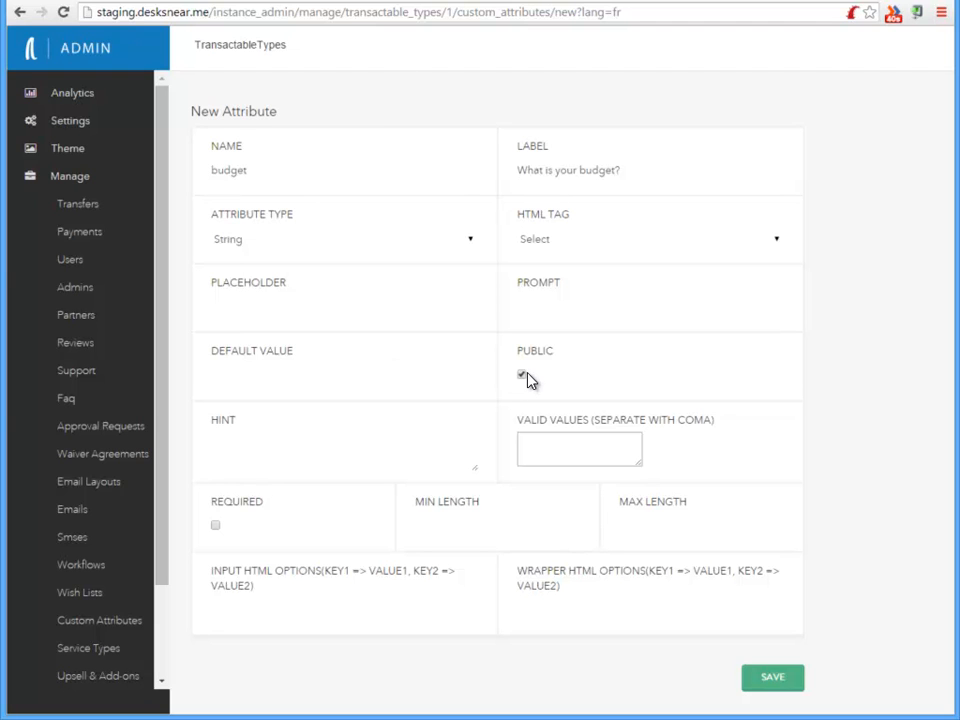
# Enter the valid values 1-2million, 2-3million, A lot for the budget attribute
pyautogui.click(579, 452)
pyautogui.moveTo(641, 465); pyautogui.dragTo(770, 549)
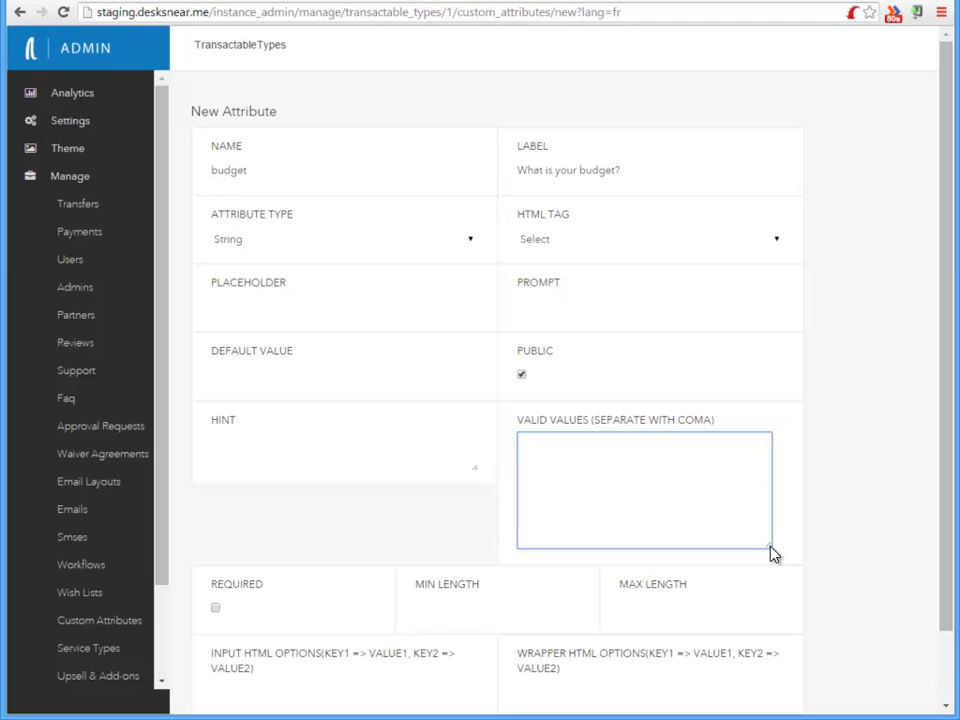
pyautogui.write('1-2million, 2-3million, A lot')
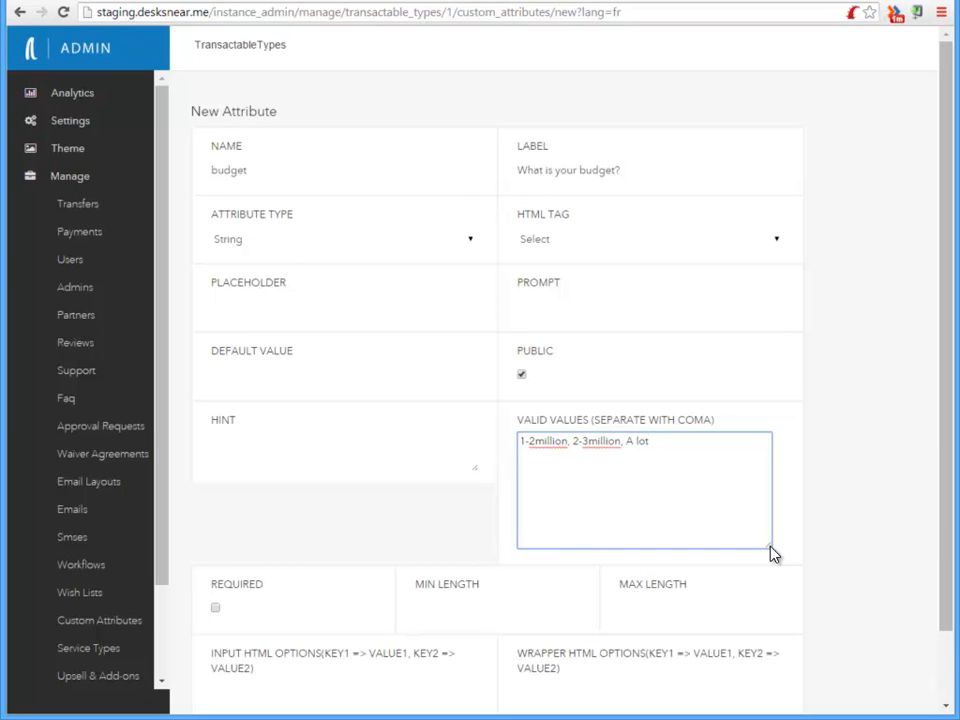
# Mark the budget attribute as required and save it
pyautogui.scroll(-1, 760, 548)
pyautogui.click(216, 530)
pyautogui.click(780, 688)
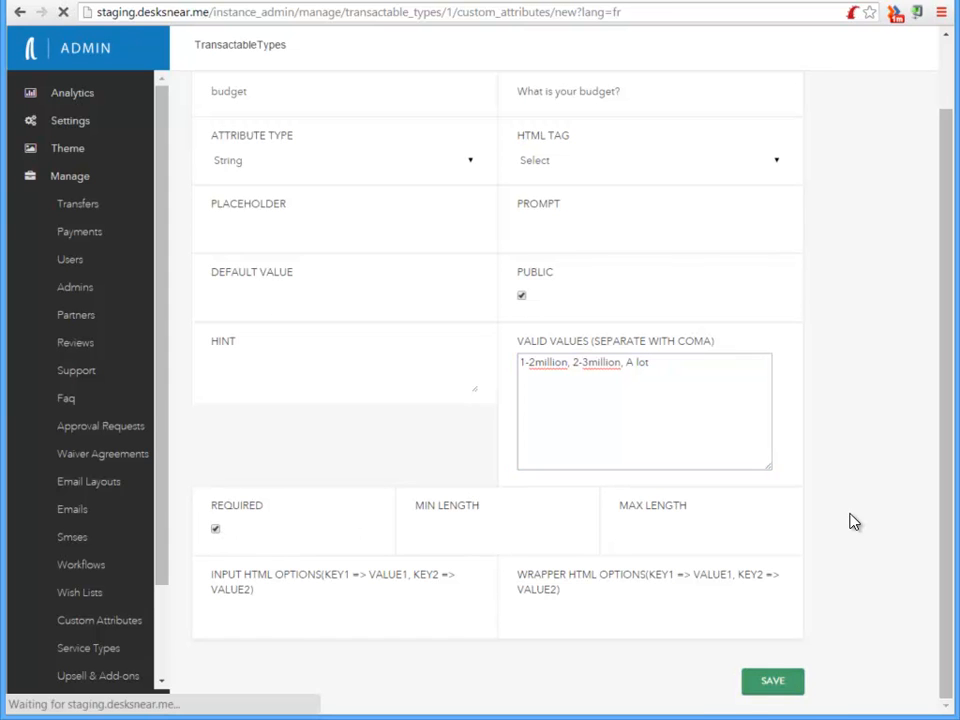
# Open the Desk form component 'Please tell us about the Listing you're listing' and save it with the Budget field enabled
pyautogui.scroll(-1, 851, 521)
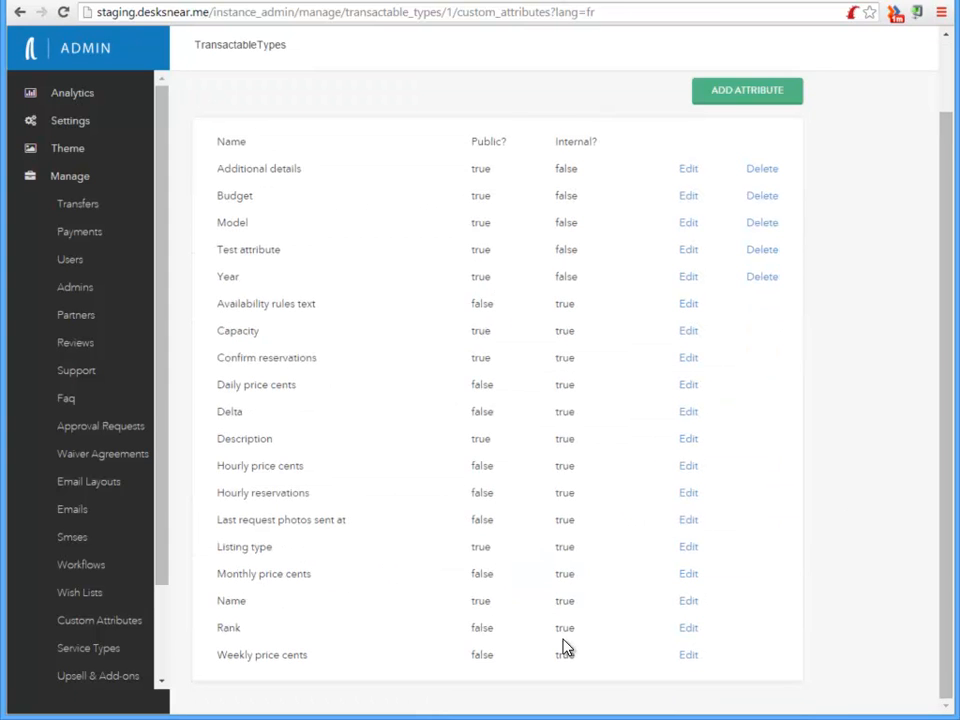
pyautogui.scroll(1, 565, 648)
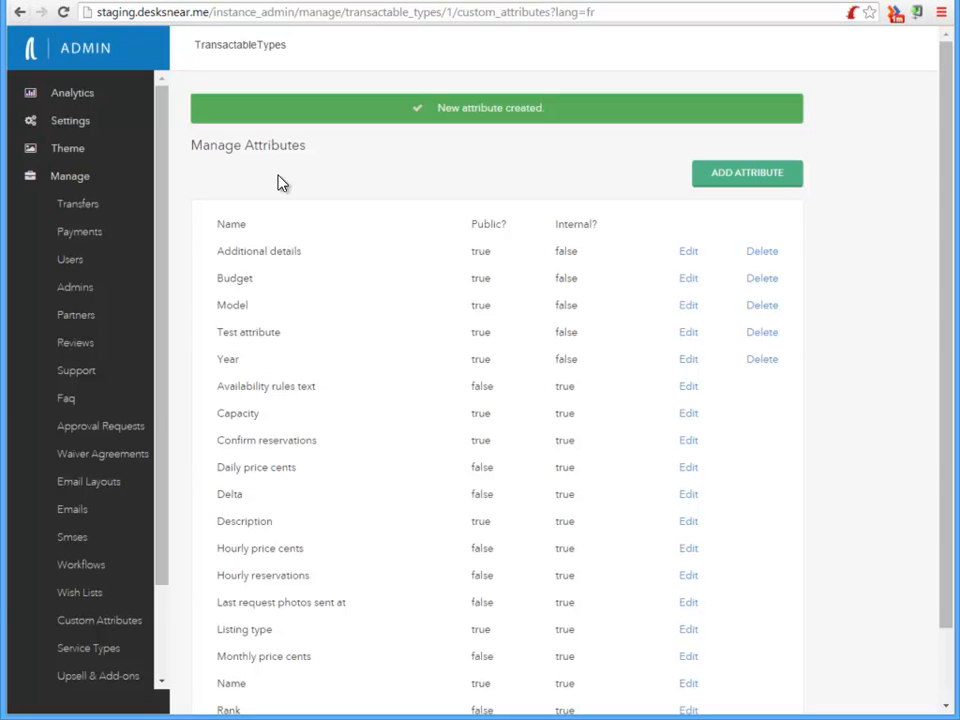
pyautogui.moveTo(167, 566); pyautogui.dragTo(176, 683)
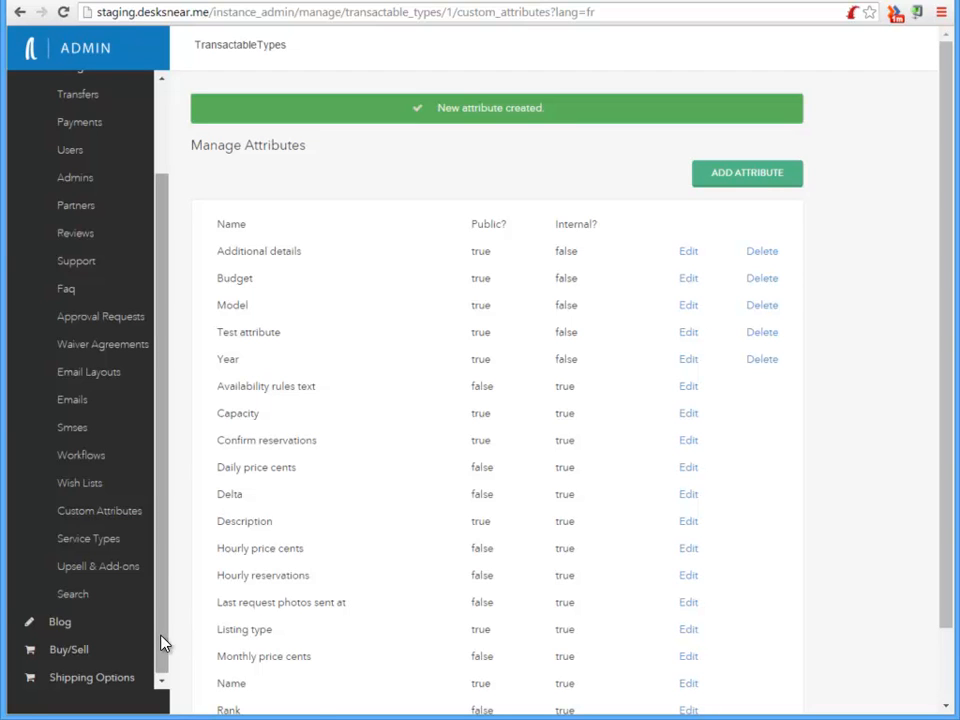
pyautogui.click(90, 541)
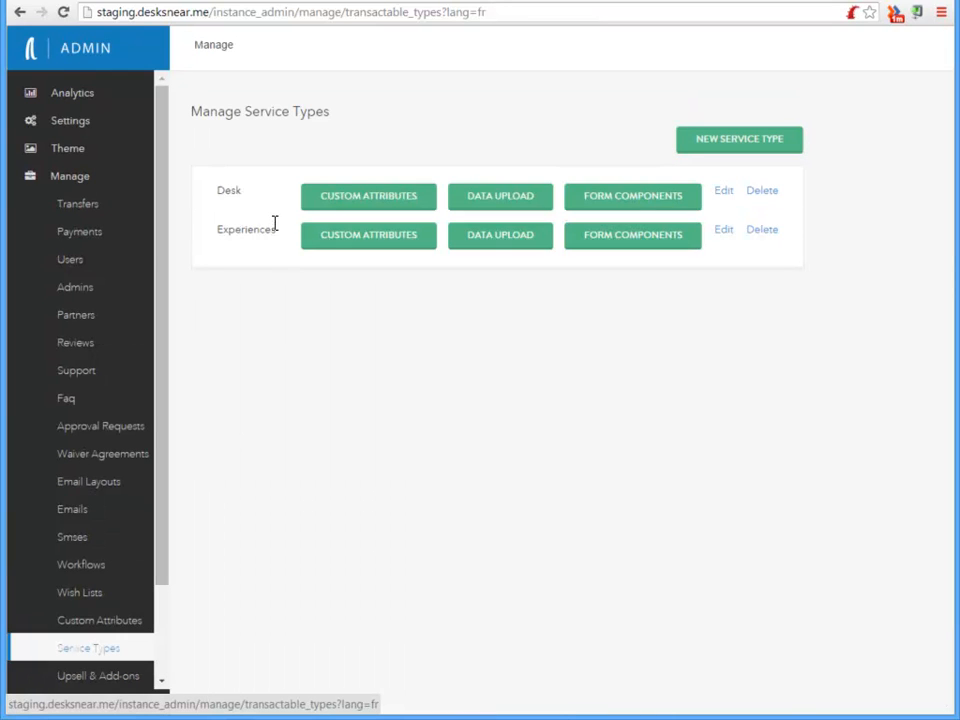
pyautogui.click(653, 205)
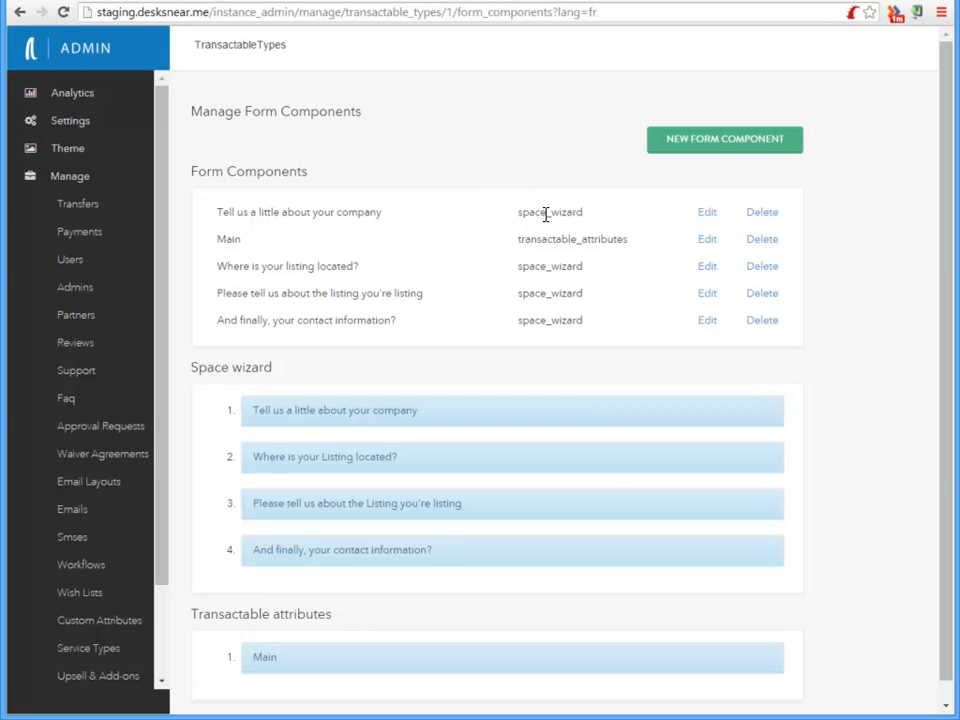
pyautogui.moveTo(519, 239); pyautogui.dragTo(637, 241)
pyautogui.click(510, 176)
pyautogui.click(706, 296)
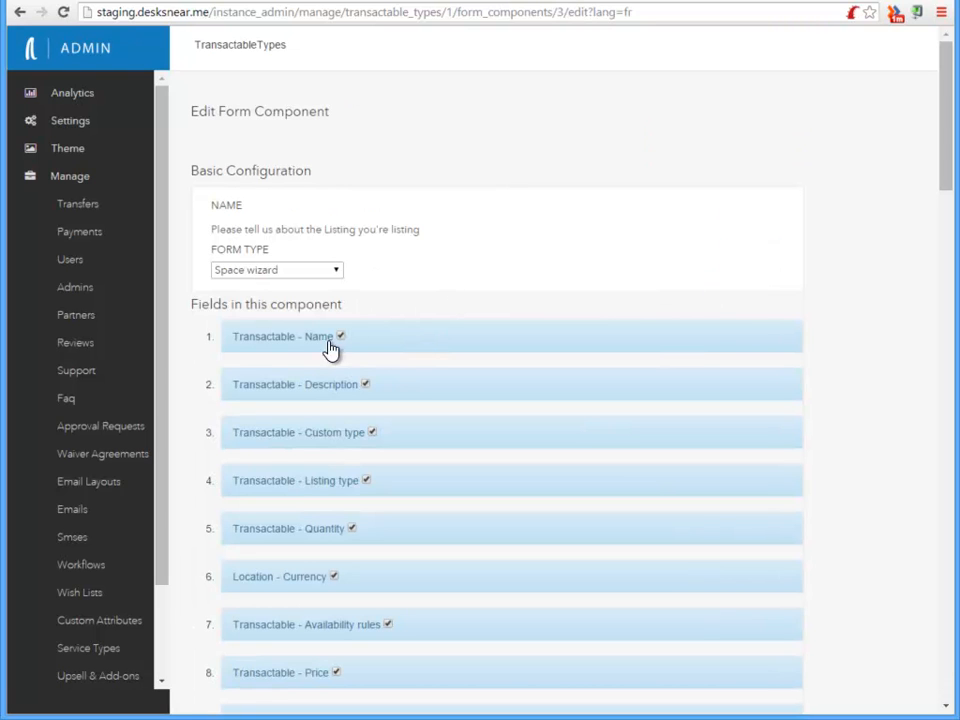
pyautogui.scroll(-2, 289, 467)
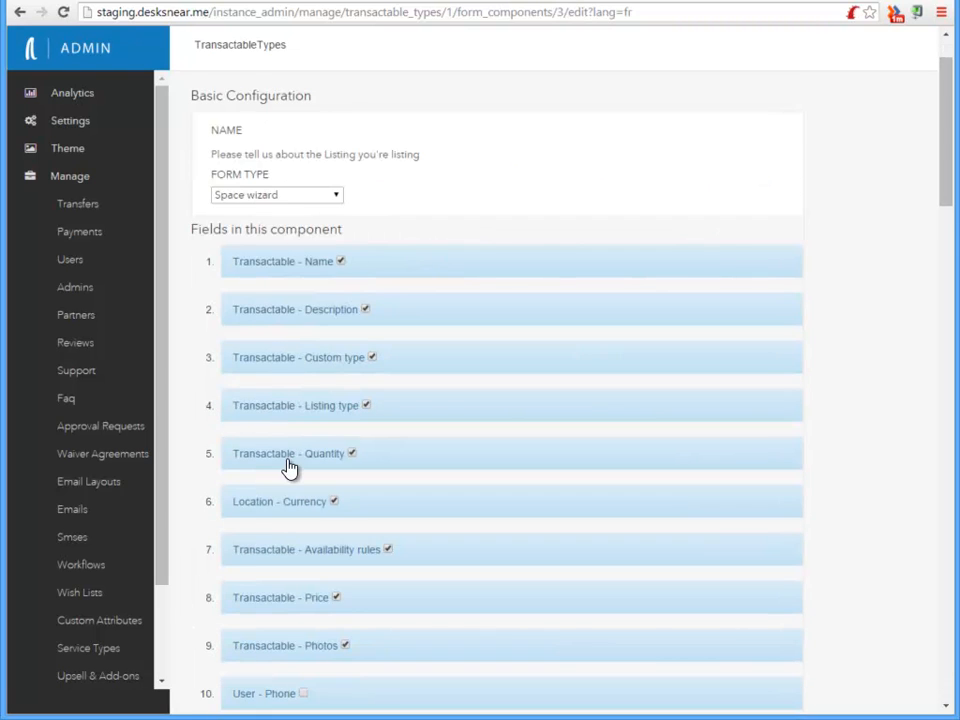
pyautogui.scroll(-18, 290, 467)
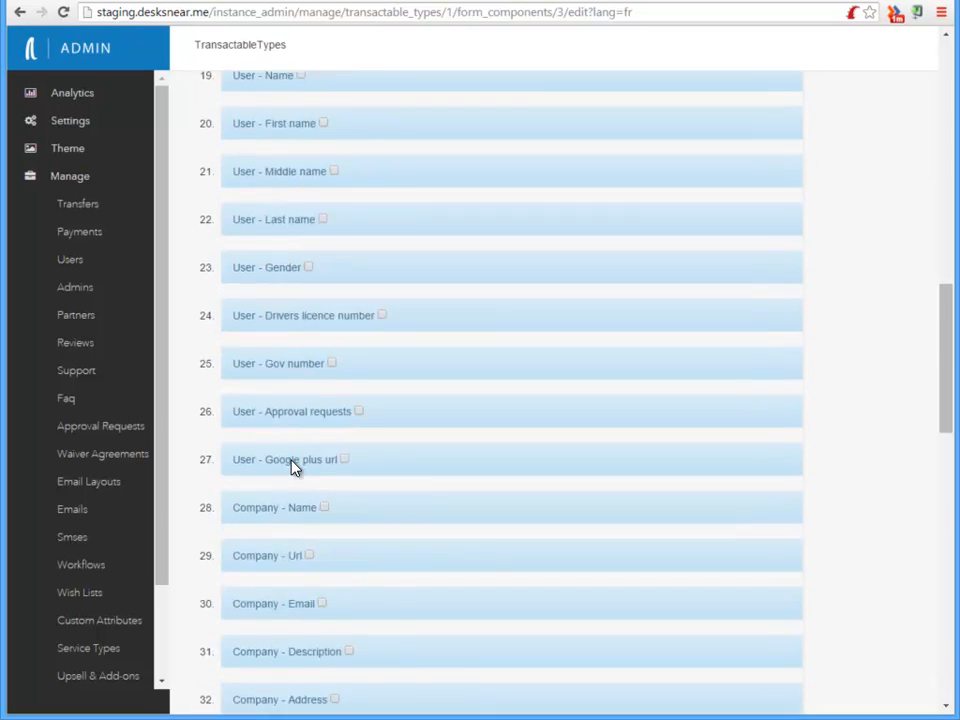
pyautogui.scroll(-3, 294, 470)
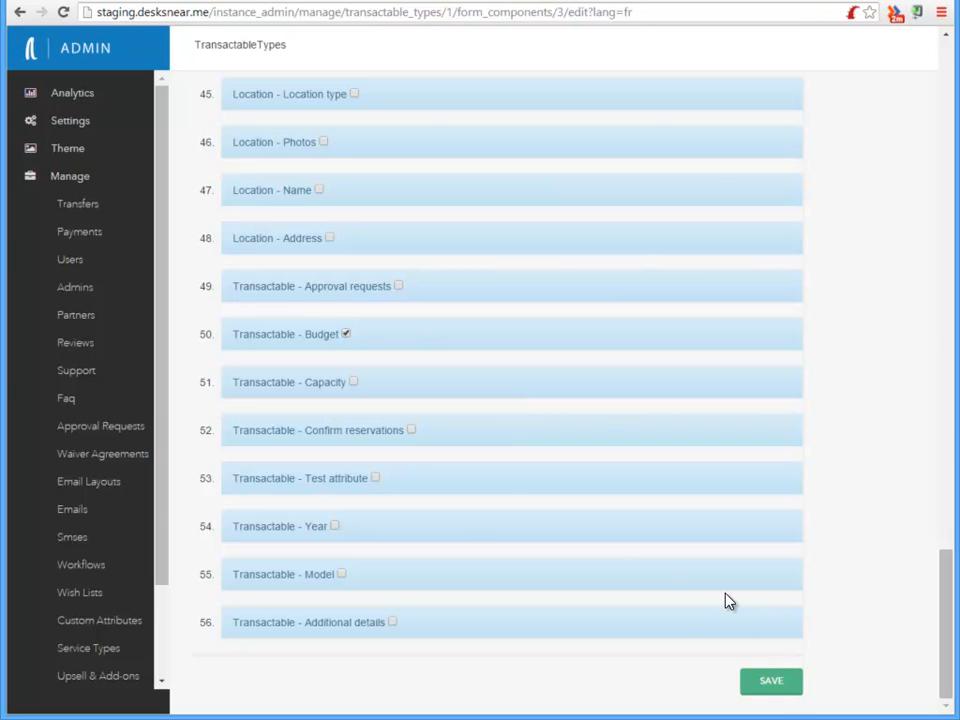
pyautogui.click(767, 681)
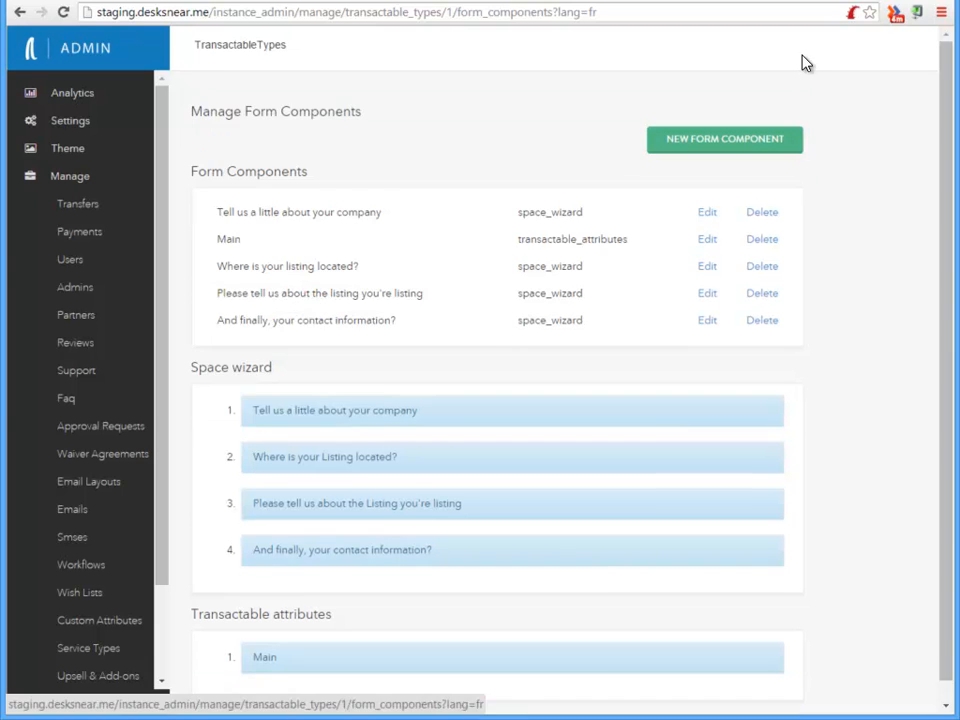
# Enable the Budget field in the Desk's Main form component and save it
pyautogui.click(707, 241)
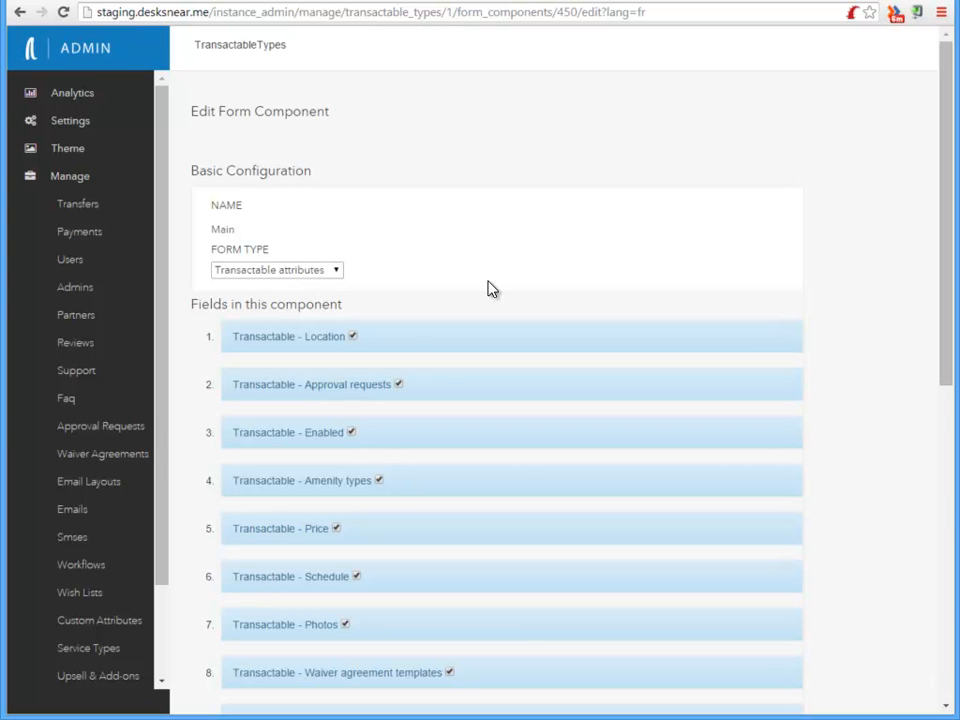
pyautogui.scroll(-6, 489, 291)
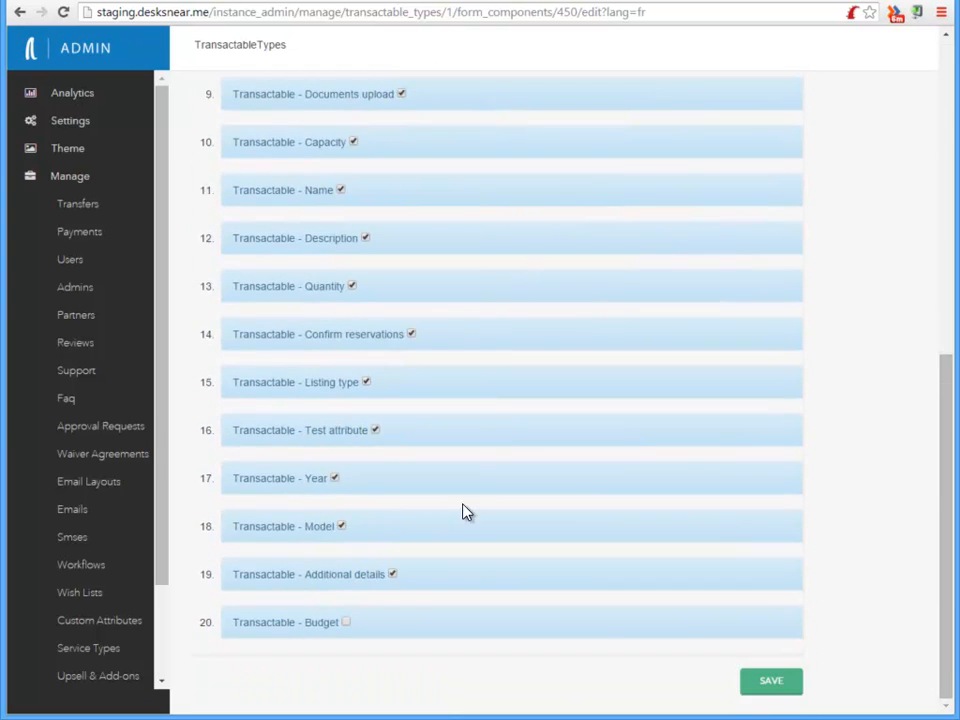
pyautogui.click(347, 622)
pyautogui.click(769, 686)
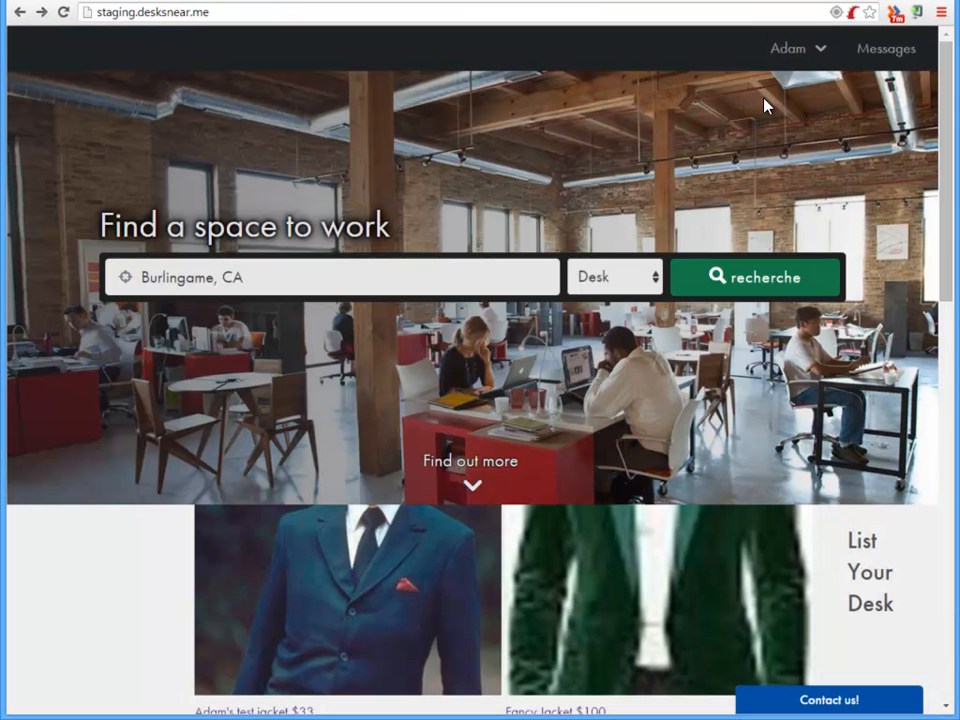
# Edit the Nice desk listing from Manage Desks, set its budget to A lot, and save the item
pyautogui.click(803, 49)
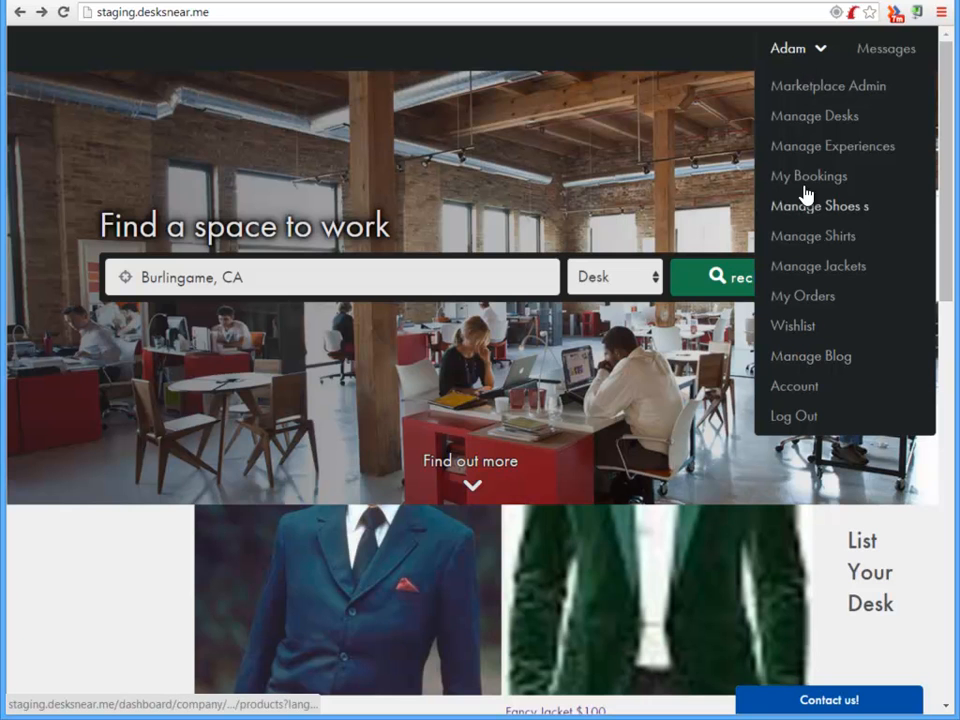
pyautogui.click(806, 120)
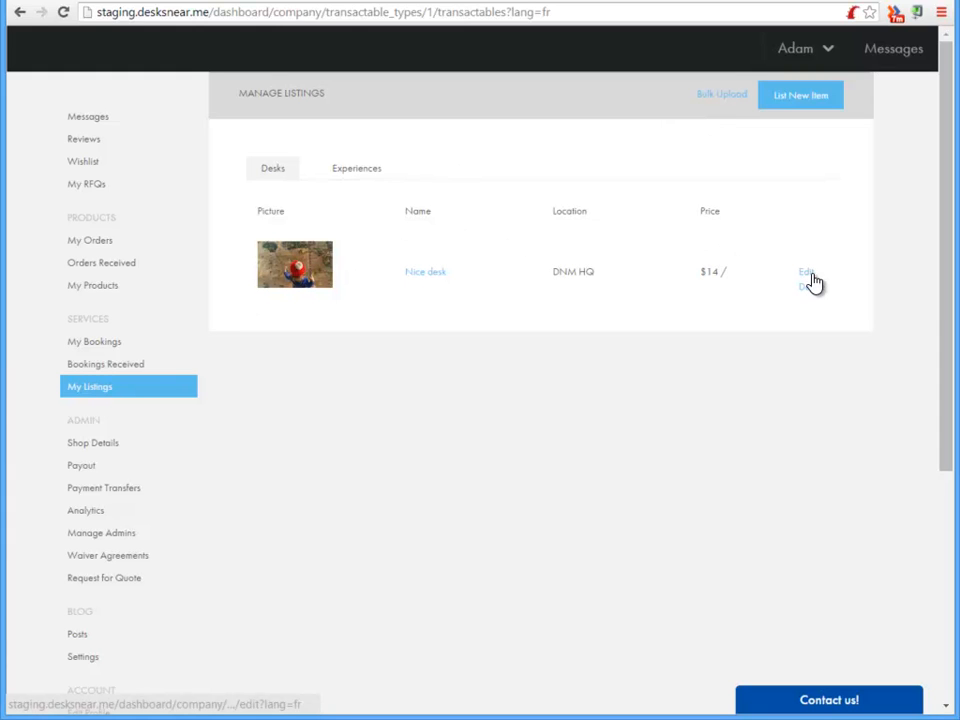
pyautogui.click(811, 277)
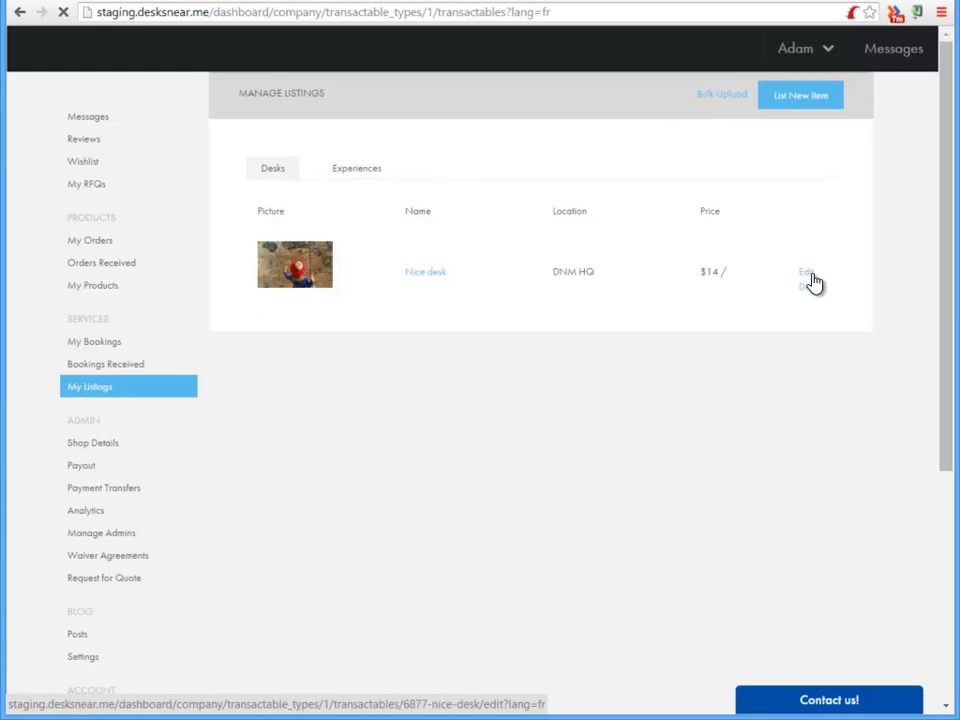
pyautogui.scroll(-4, 536, 289)
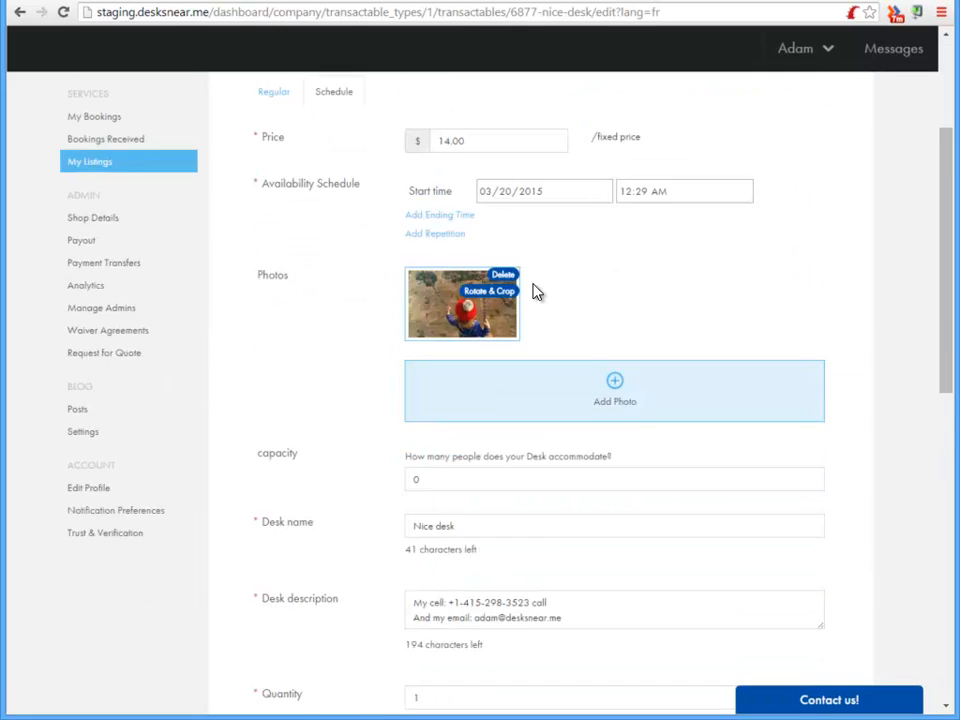
pyautogui.scroll(-7, 535, 297)
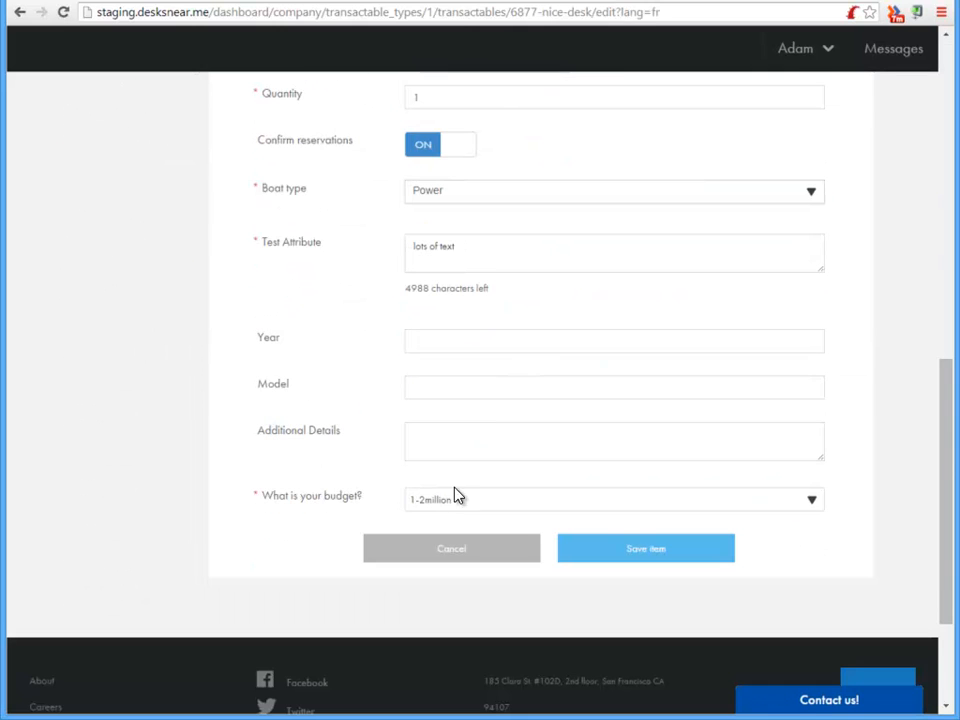
pyautogui.click(547, 503)
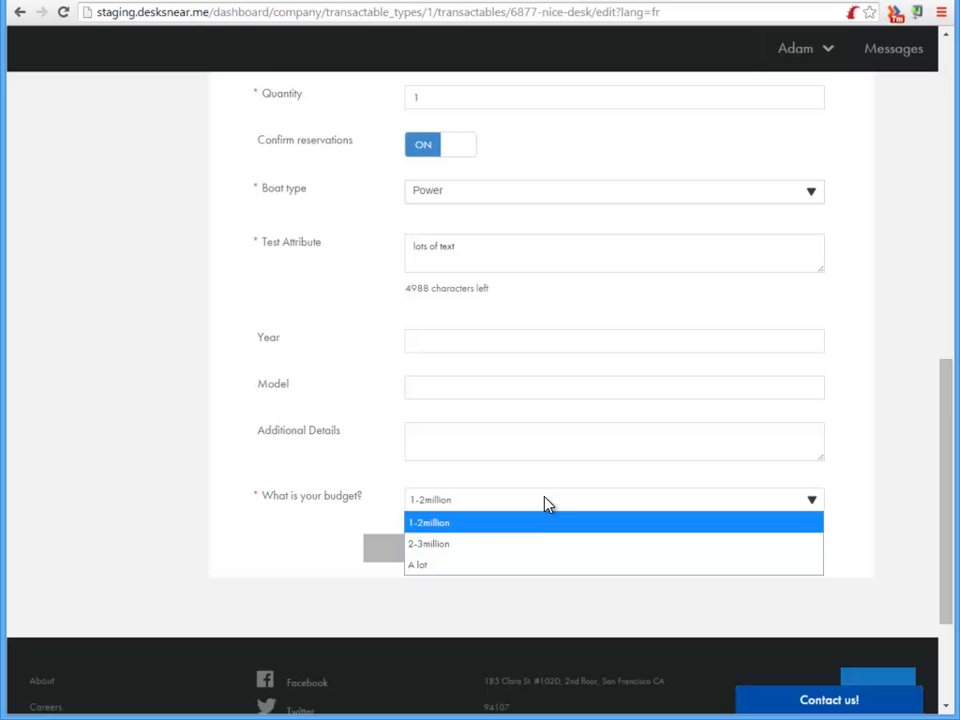
pyautogui.click(501, 570)
pyautogui.moveTo(268, 497); pyautogui.dragTo(373, 499)
pyautogui.click(449, 508)
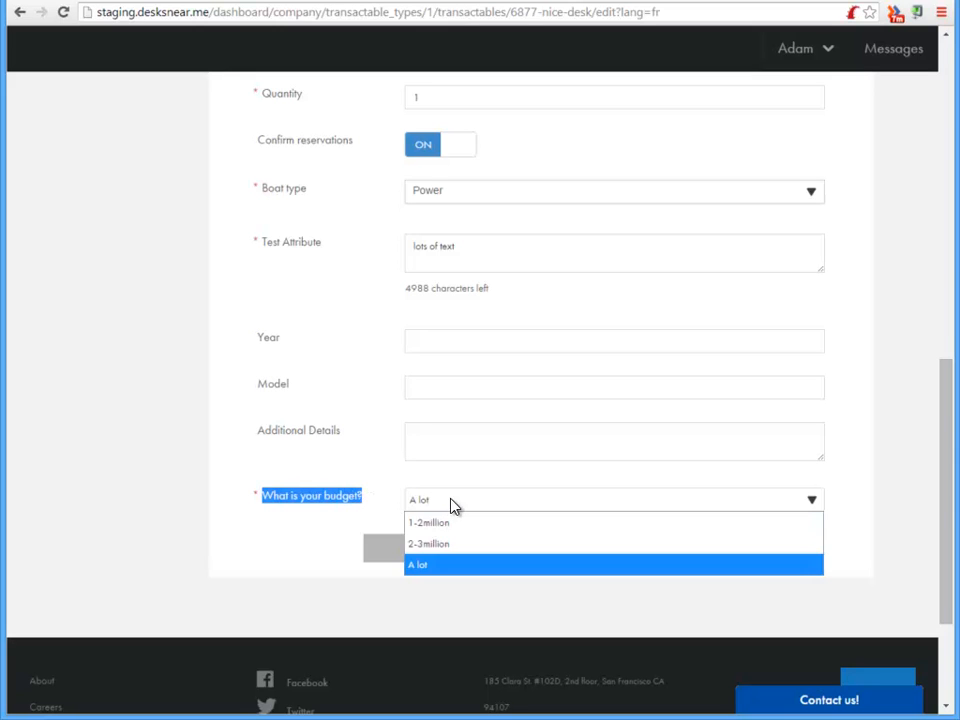
pyautogui.click(456, 505)
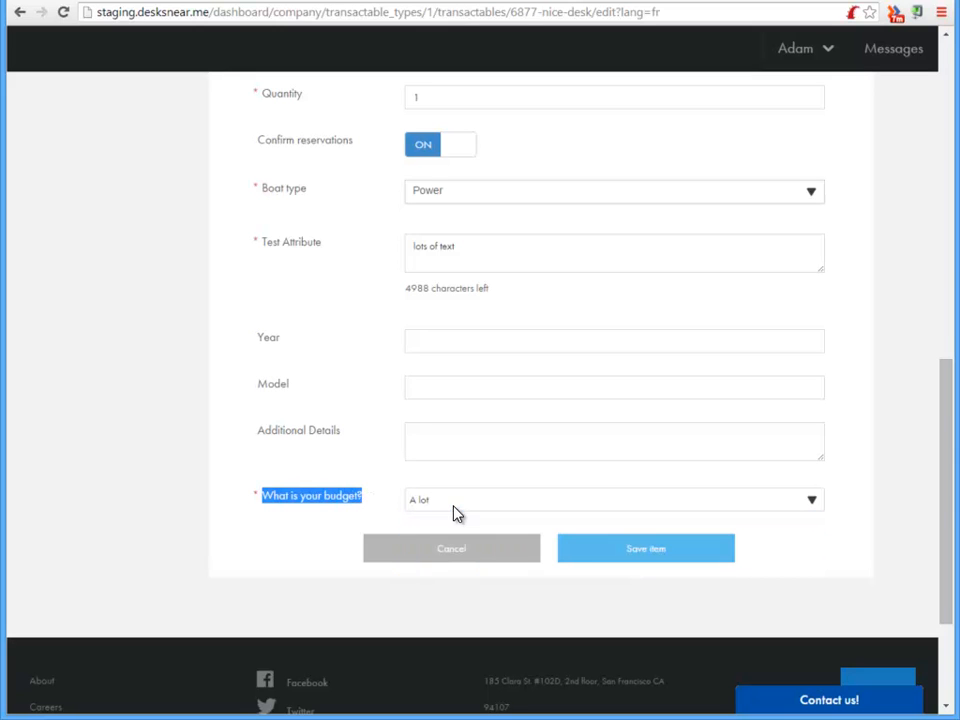
pyautogui.click(531, 505)
pyautogui.click(475, 545)
pyautogui.click(669, 549)
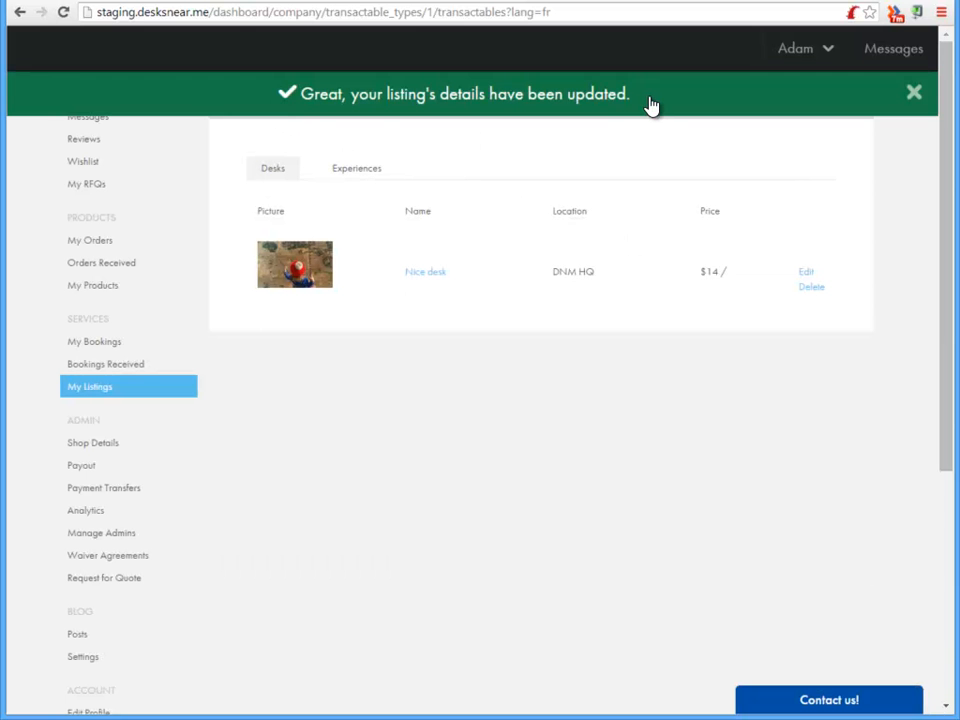
pyautogui.click(915, 97)
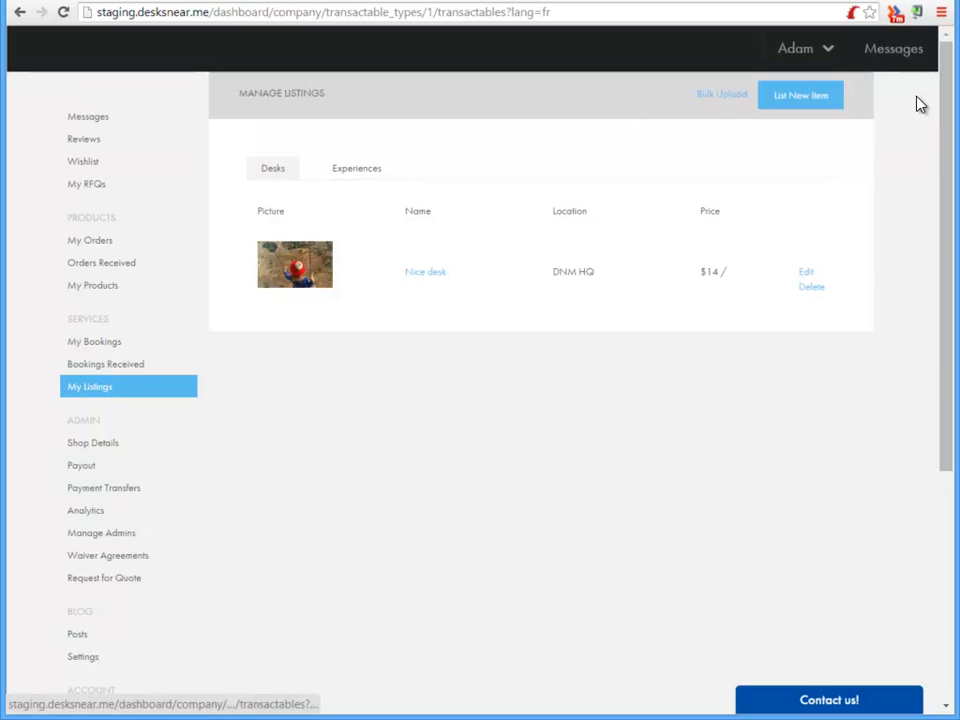
# Return to the admin and review the fields in the Desk's Main form component
pyautogui.click(92, 1)
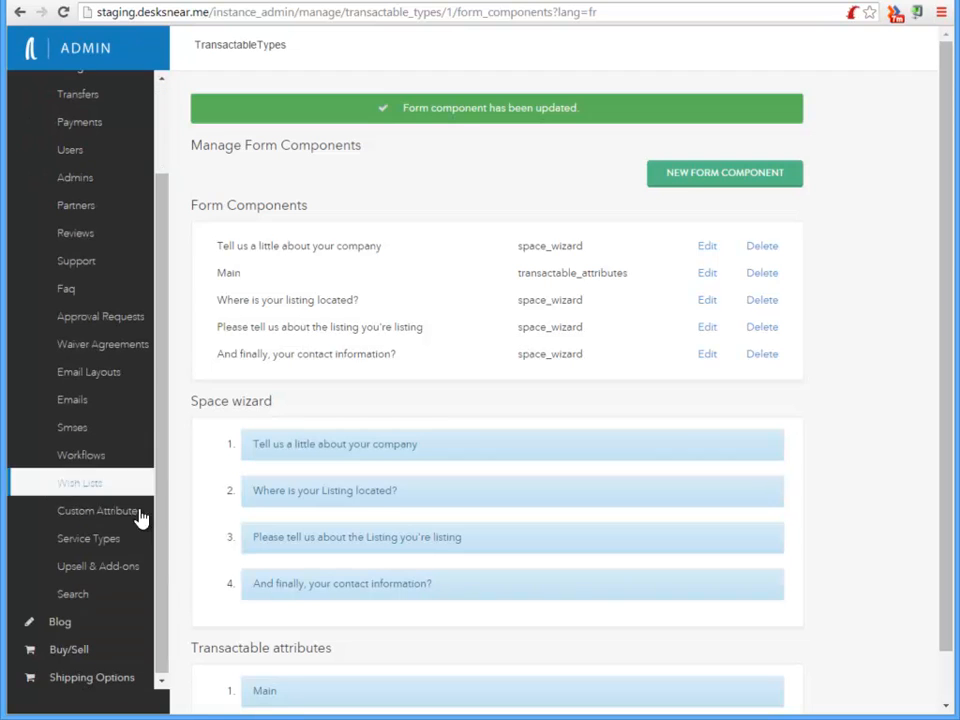
pyautogui.scroll(-3, 133, 510)
pyautogui.click(94, 545)
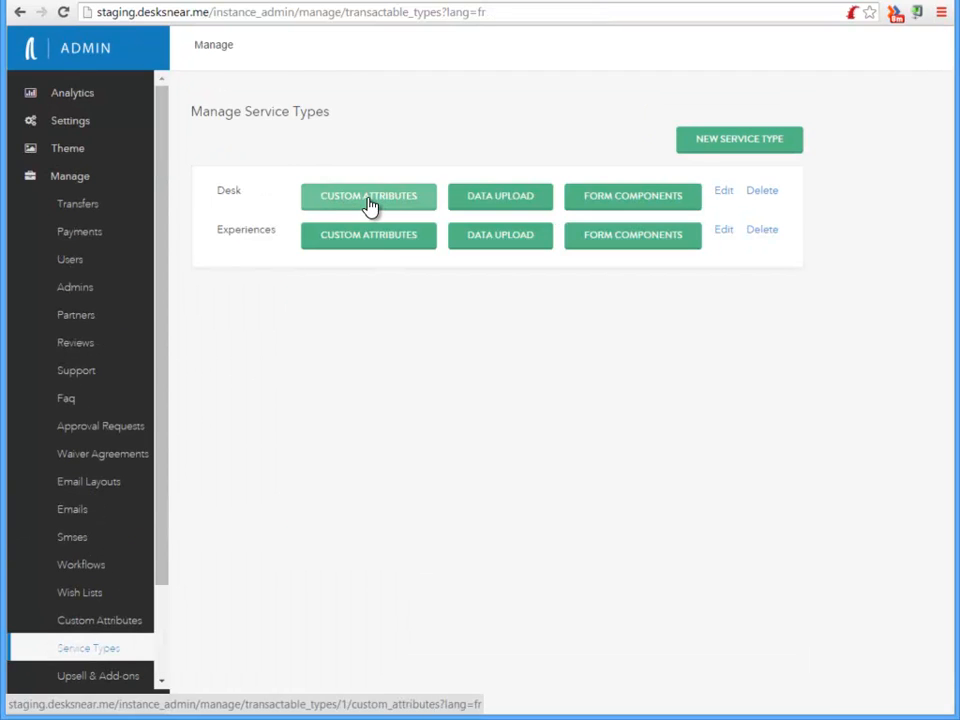
pyautogui.click(630, 205)
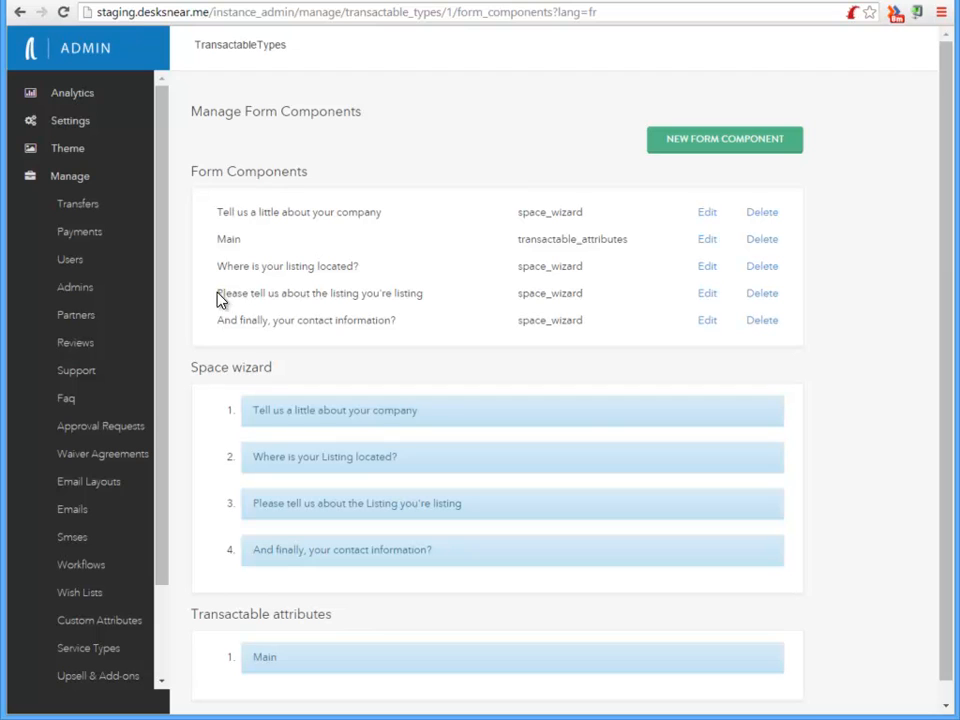
pyautogui.moveTo(587, 270); pyautogui.dragTo(518, 266)
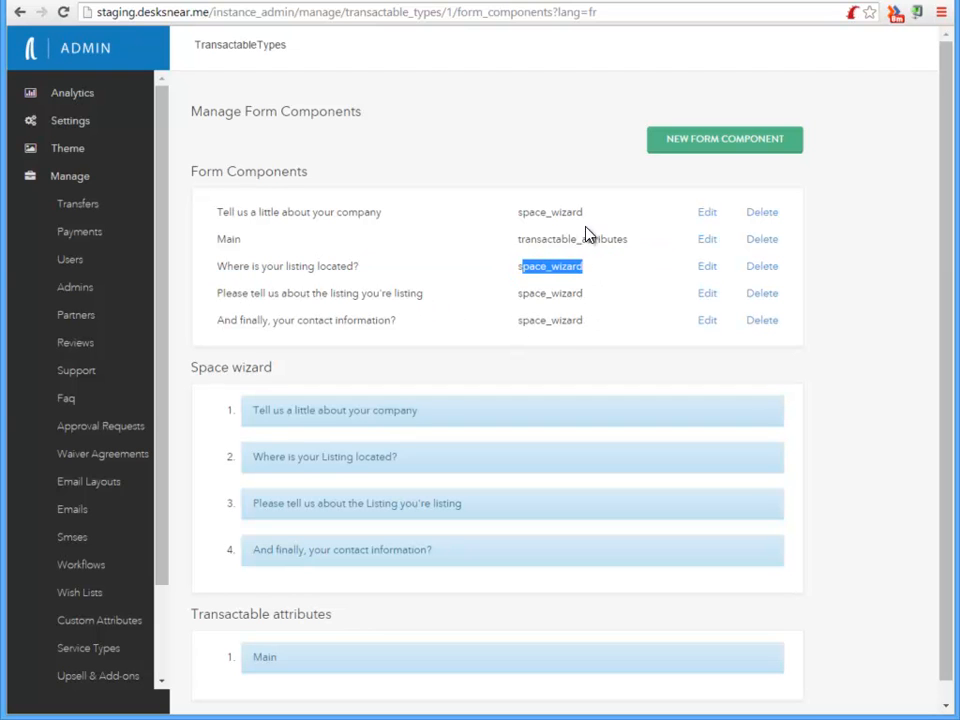
pyautogui.moveTo(628, 239); pyautogui.dragTo(520, 241)
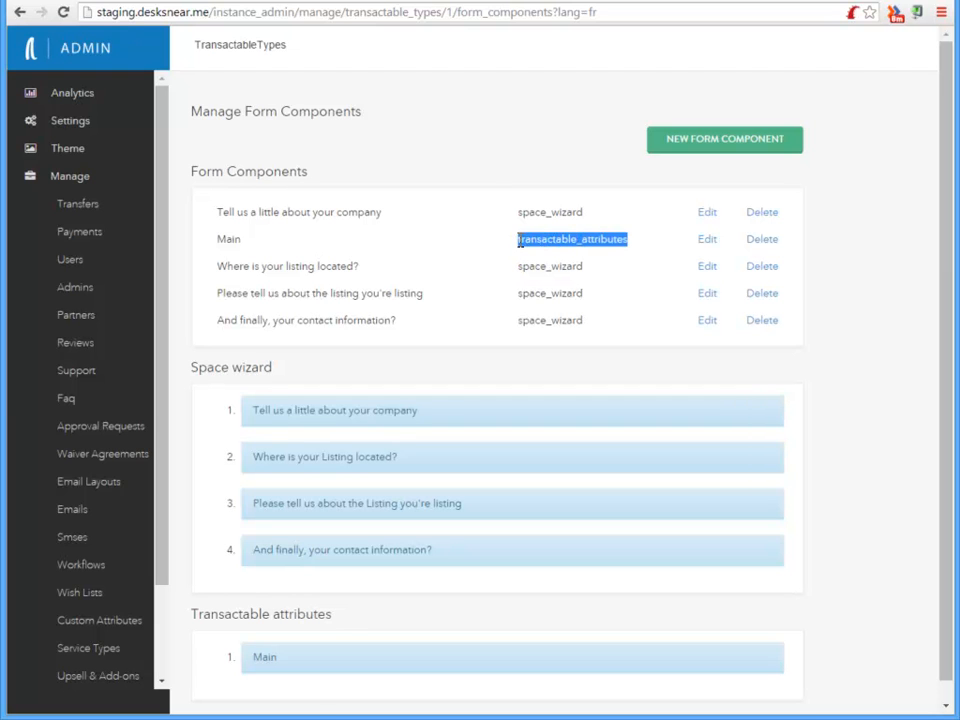
pyautogui.click(708, 241)
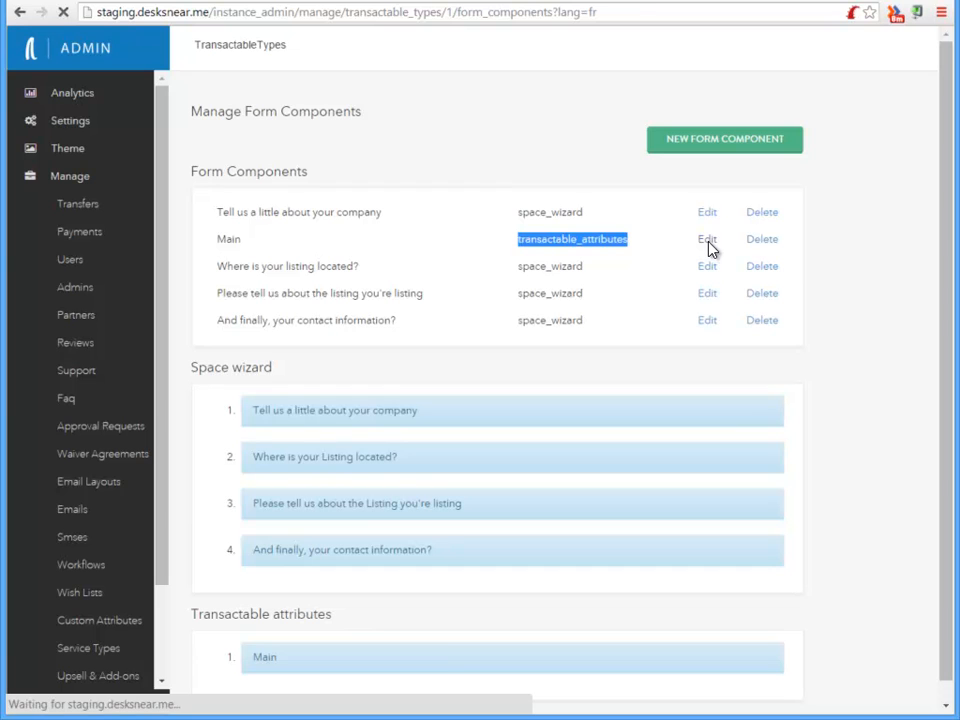
pyautogui.scroll(-3, 499, 313)
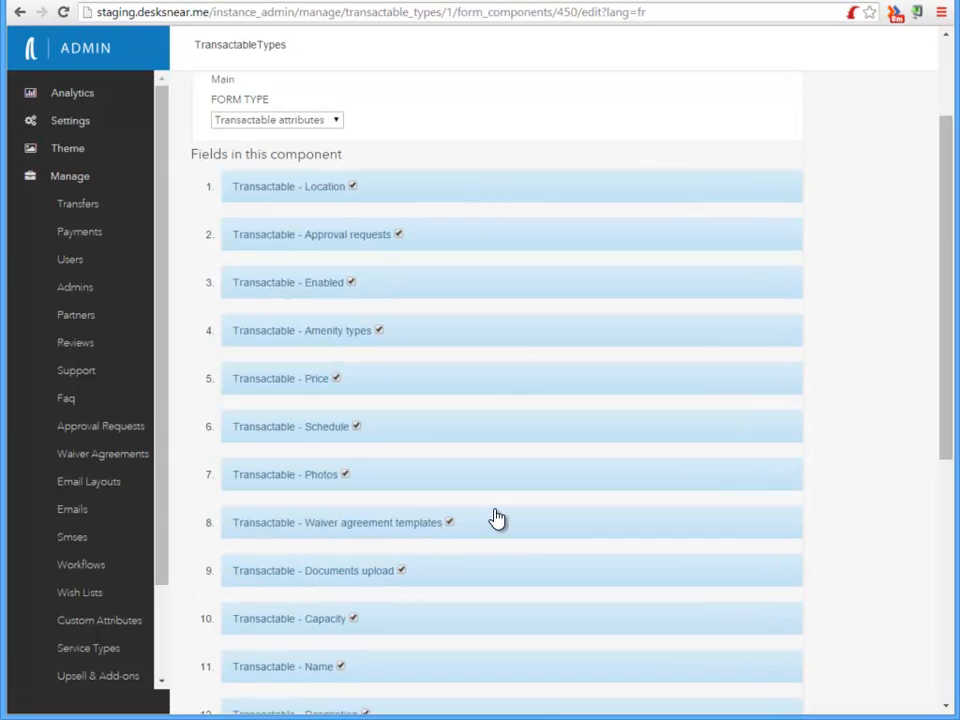
pyautogui.moveTo(415, 431)
pyautogui.mouseDown()
pyautogui.moveTo(426, 336)
pyautogui.moveTo(420, 446)
pyautogui.mouseUp()
pyautogui.moveTo(431, 579)
pyautogui.mouseDown()
pyautogui.moveTo(430, 501)
pyautogui.moveTo(424, 570)
pyautogui.mouseUp()
pyautogui.scroll(2, 861, 505)
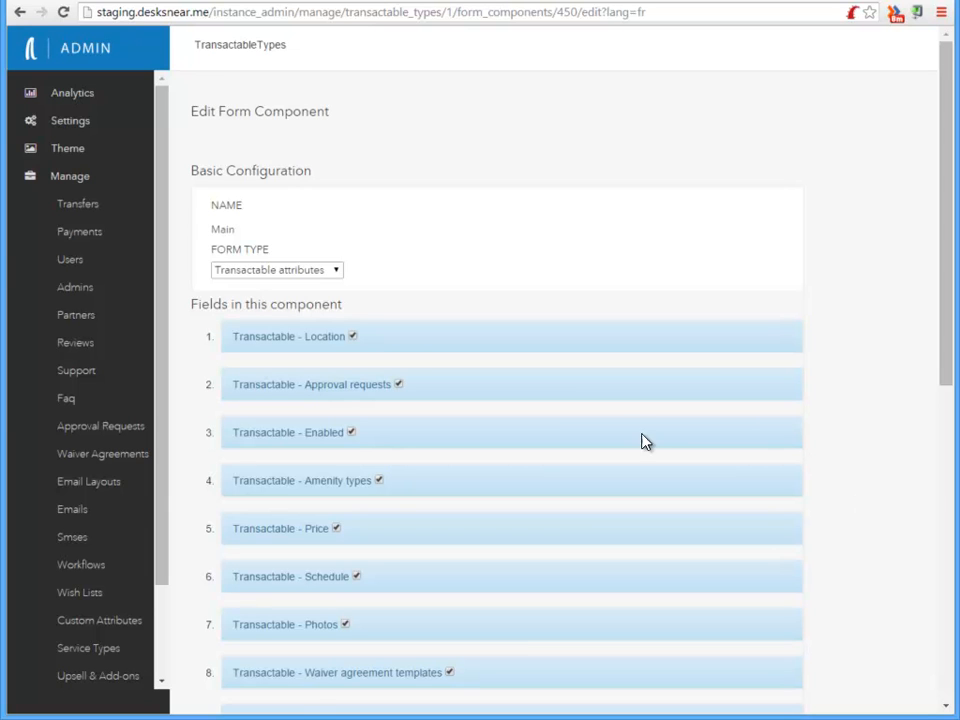
pyautogui.scroll(-2, 128, 590)
pyautogui.click(88, 540)
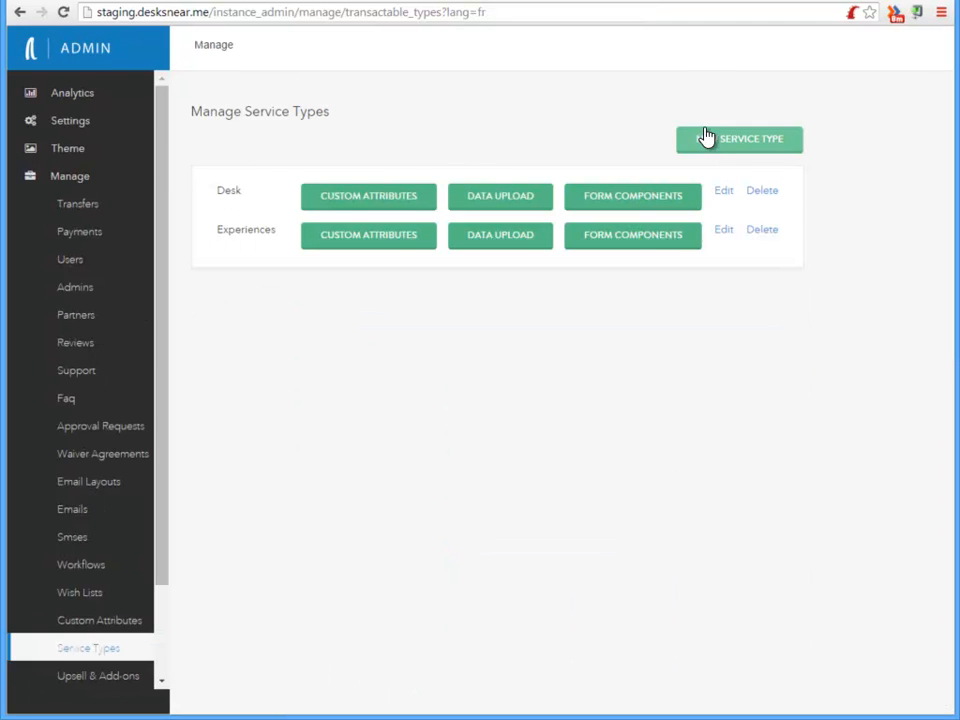